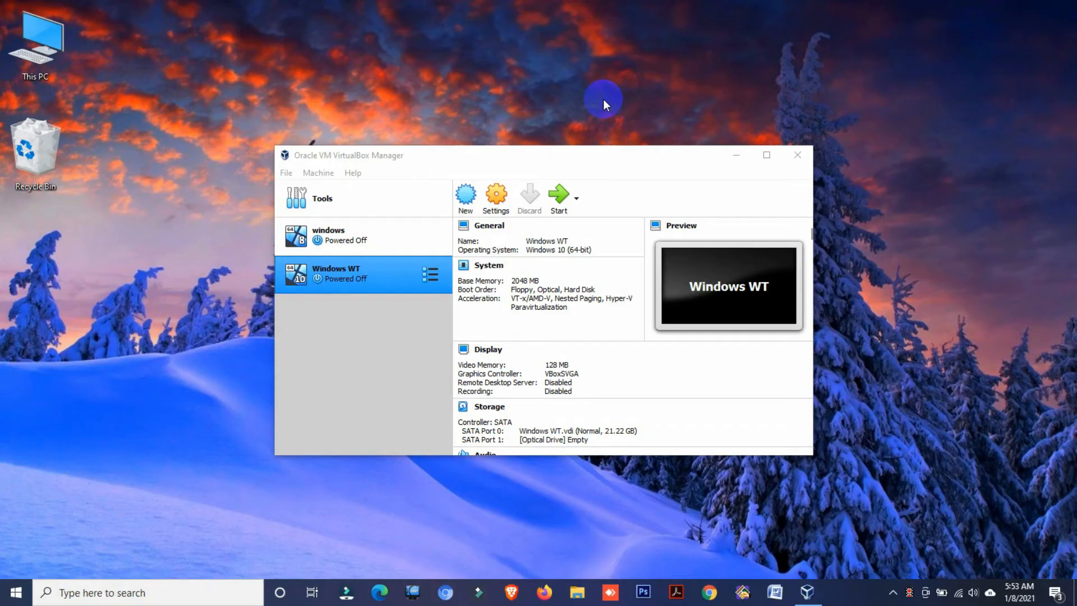
Step: Create a folder named VM Share on the host desktop and refresh the desktop
right_click(22, 251)
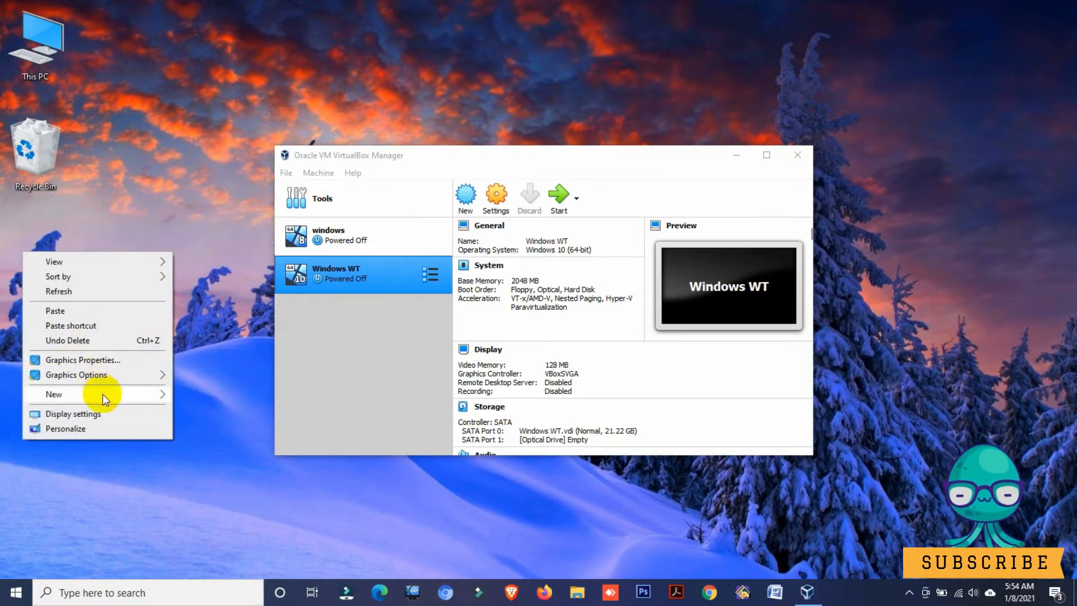
mouse_move(103, 395)
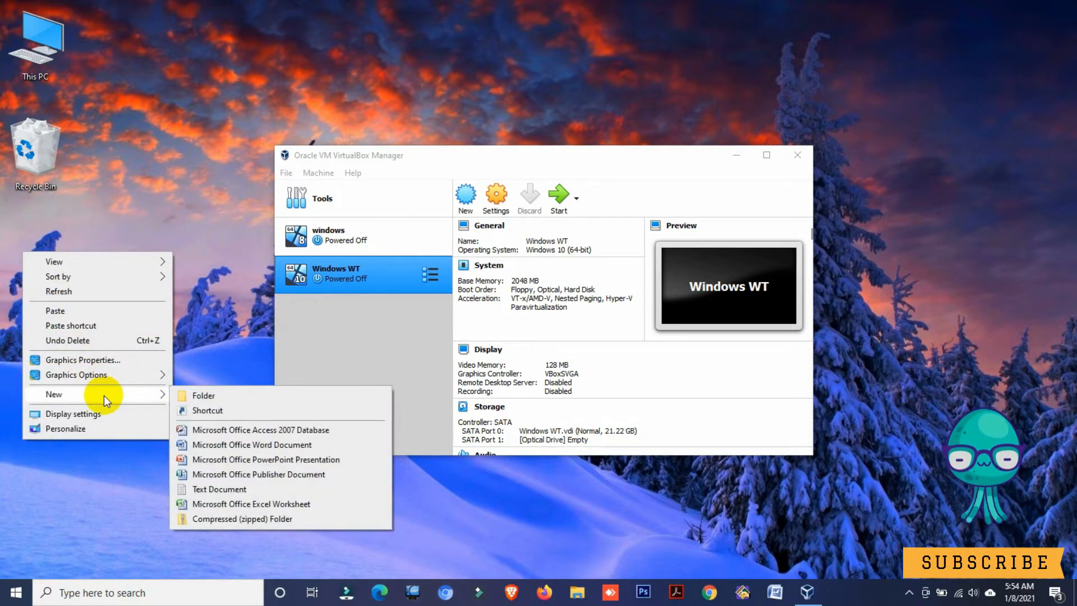
left_click(189, 397)
type("v")
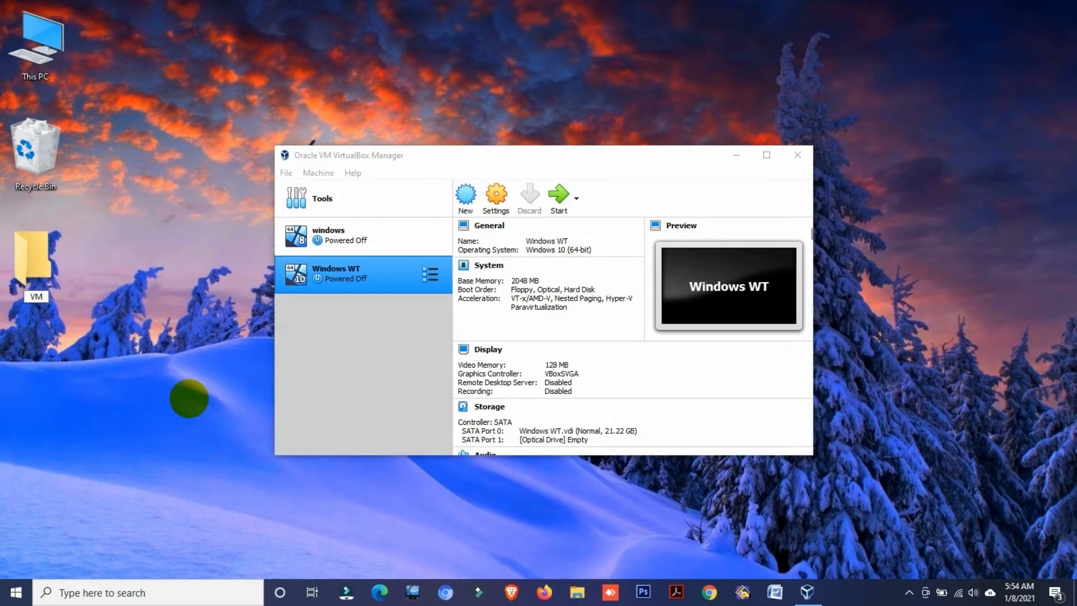
type("M Share")
key("Return")
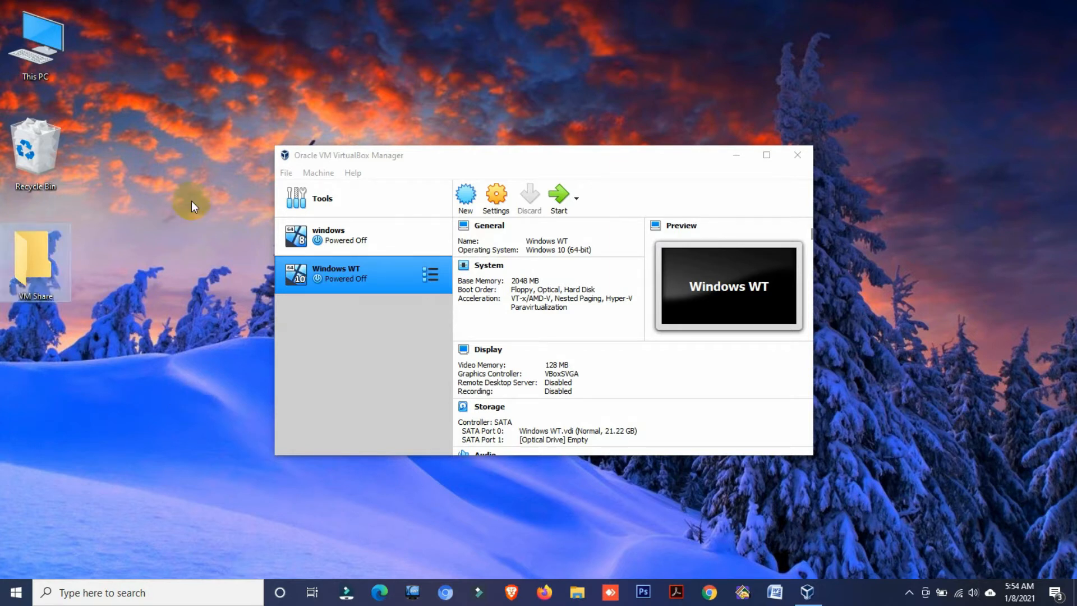
right_click(191, 201)
left_click(203, 239)
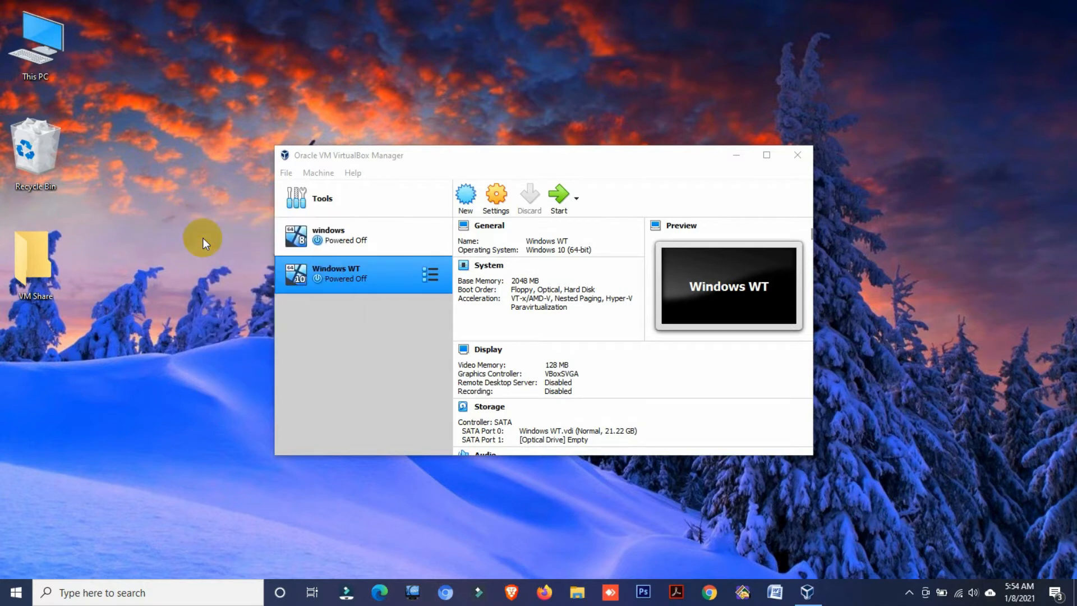
Step: Start the Windows WT virtual machine and dismiss the non-fatal problem warning
left_click(557, 197)
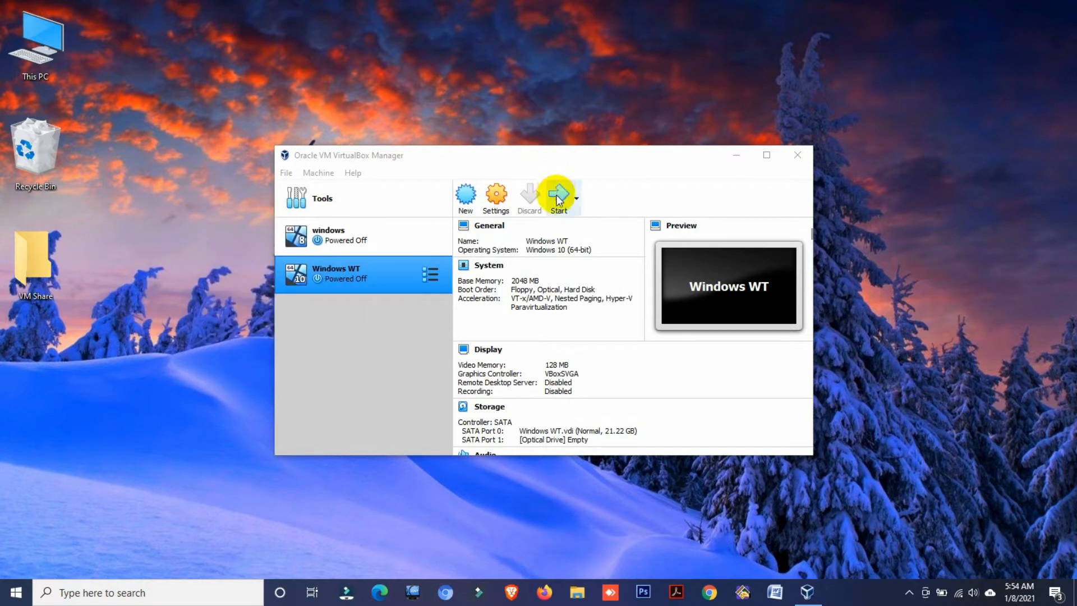
left_click(560, 201)
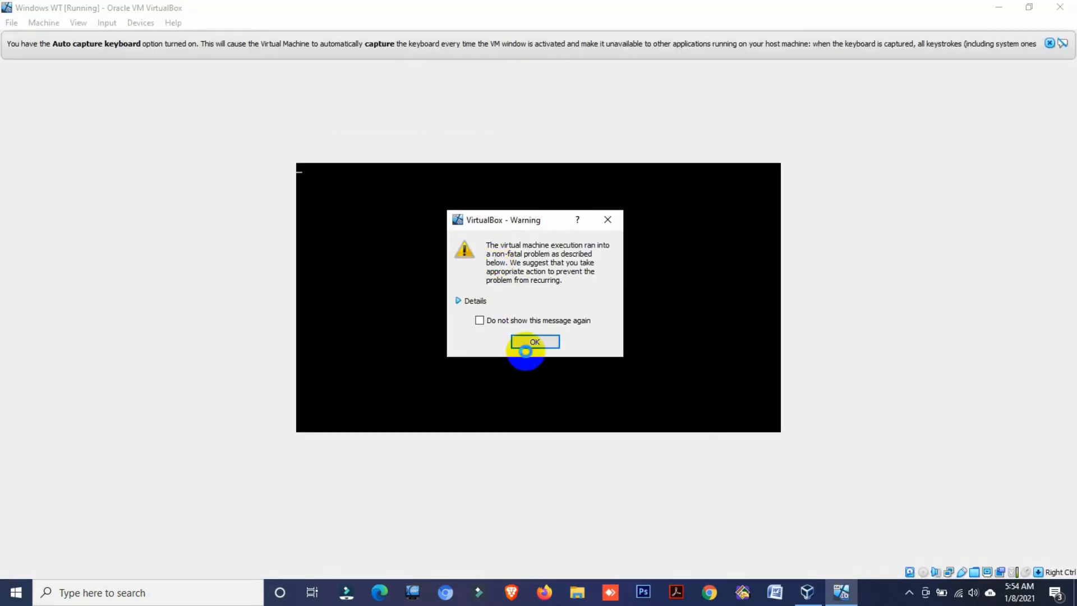
left_click(534, 341)
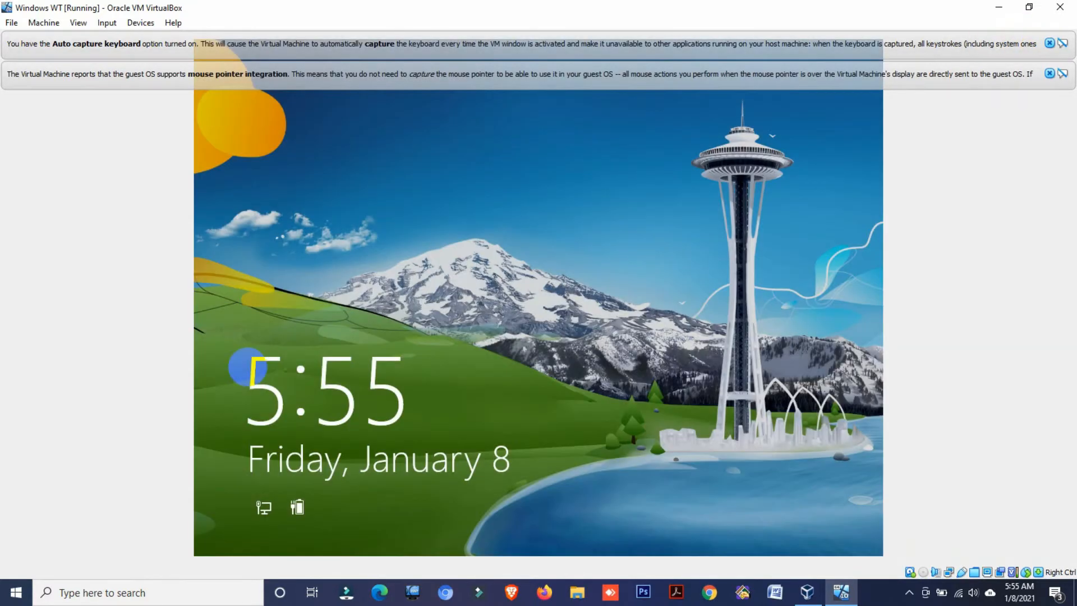
Step: Sign in to the guest Windows with the account password, dismiss the VirtualBox notifications and go to the guest desktop
left_click(399, 362)
type("••")
key("Return")
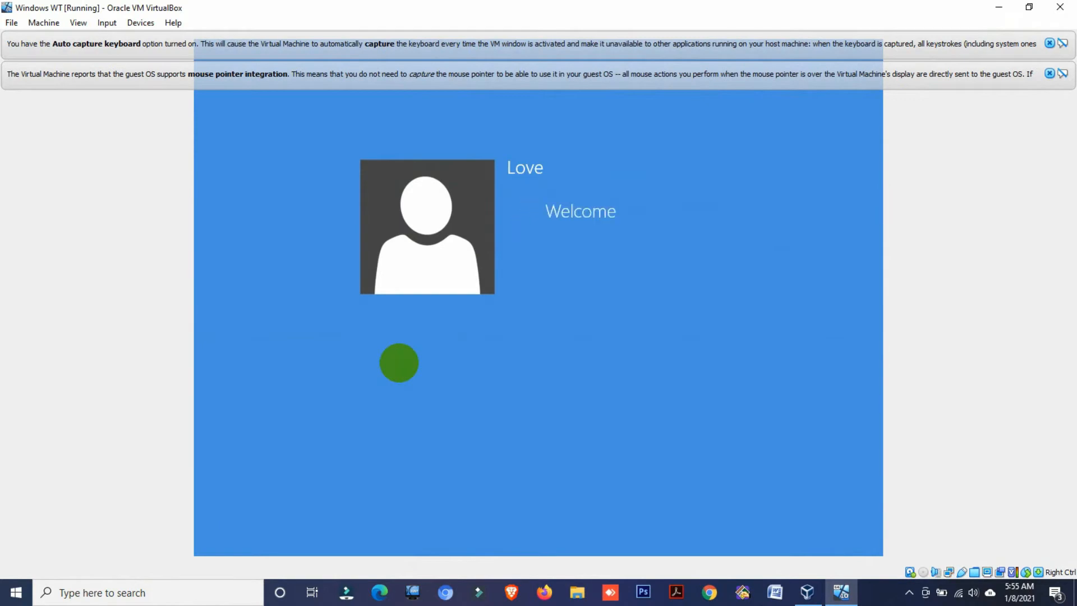
left_click(1050, 43)
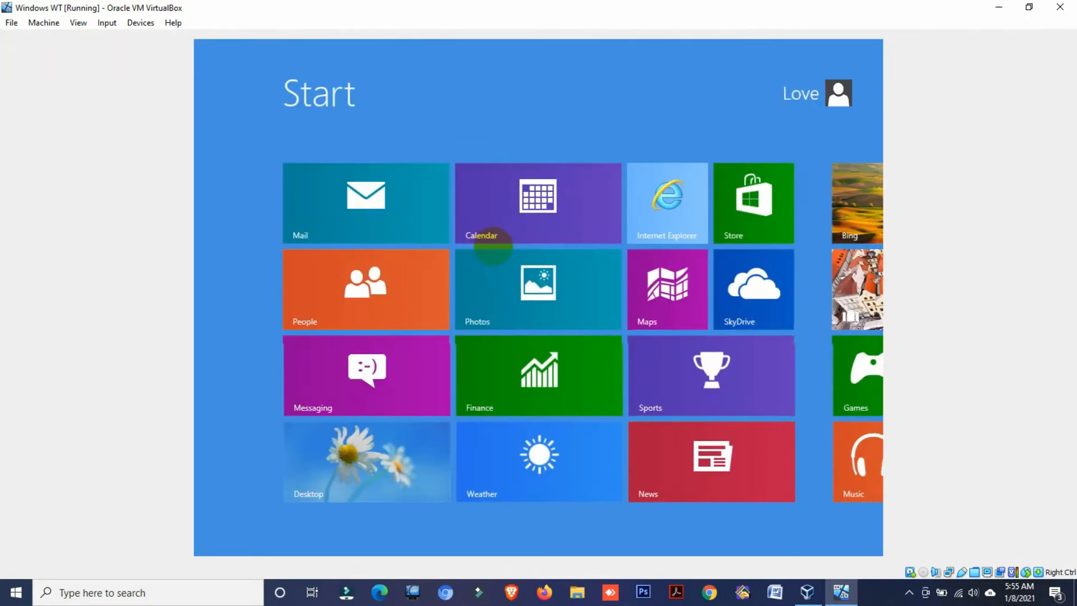
left_click(338, 464)
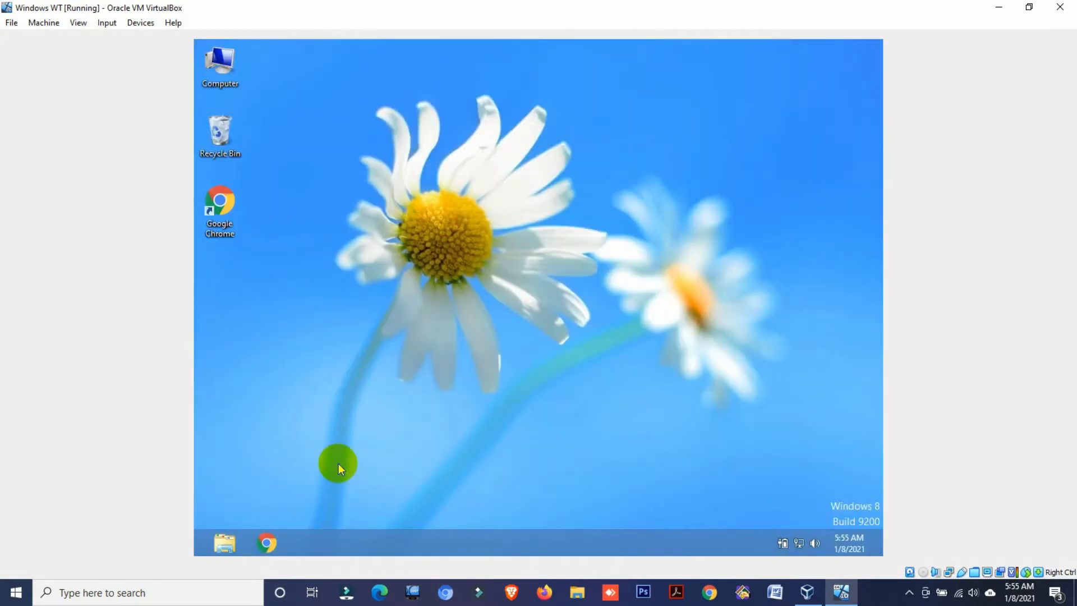
Step: Insert the Guest Additions CD image and launch its installer from the guest's CD drive, allowing it to make changes
left_click(141, 24)
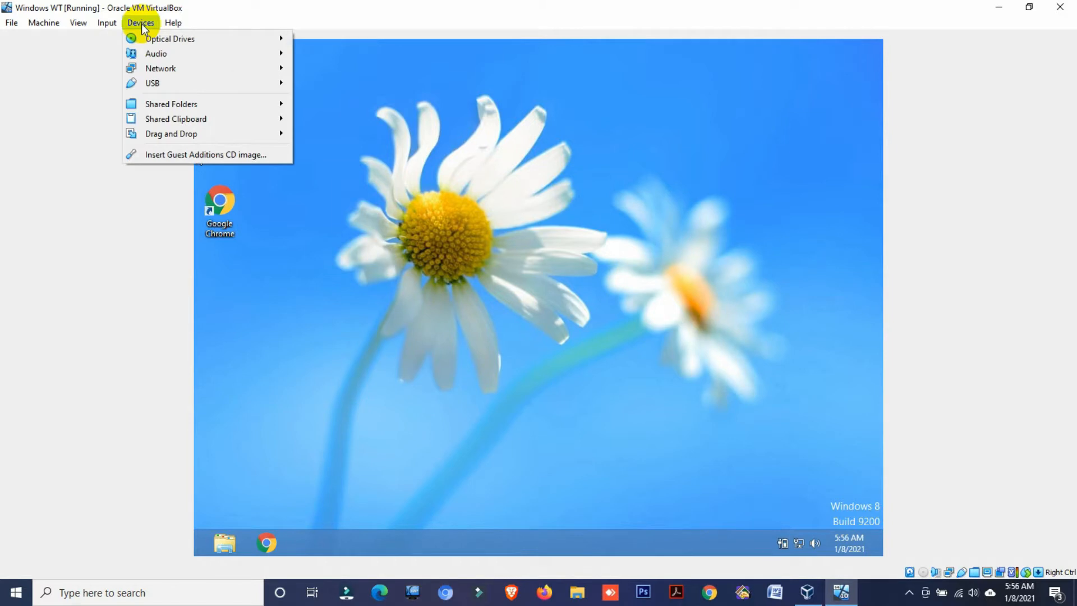
left_click(217, 160)
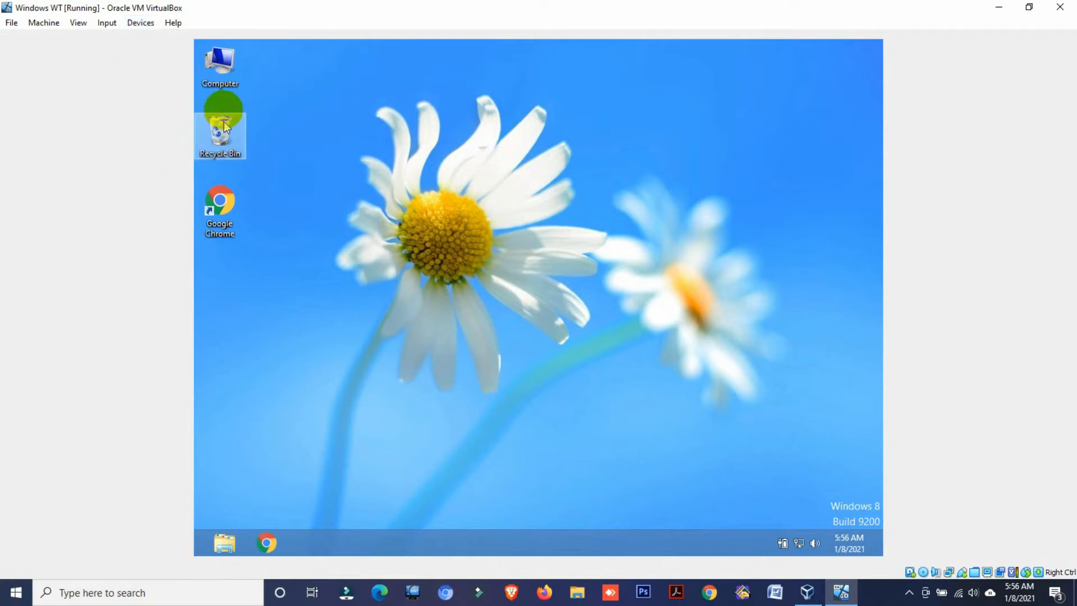
double_click(221, 76)
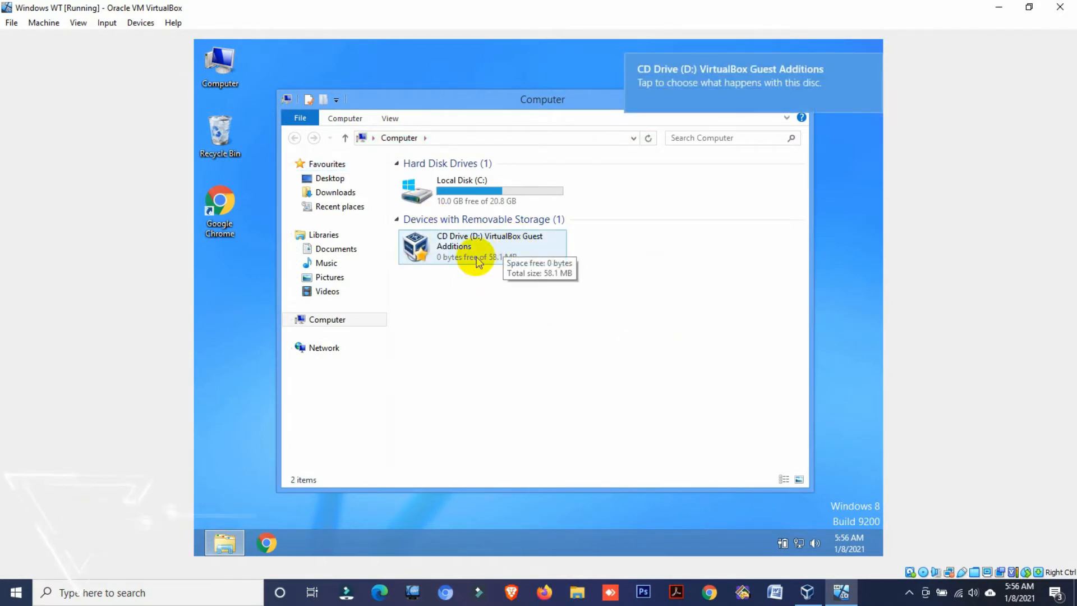
double_click(470, 261)
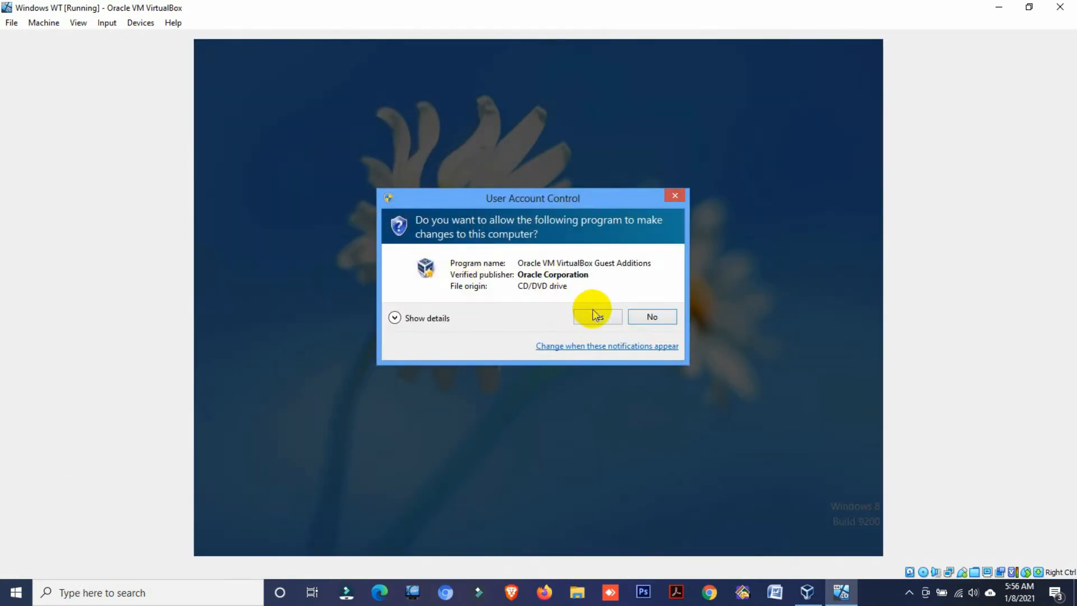
left_click(593, 313)
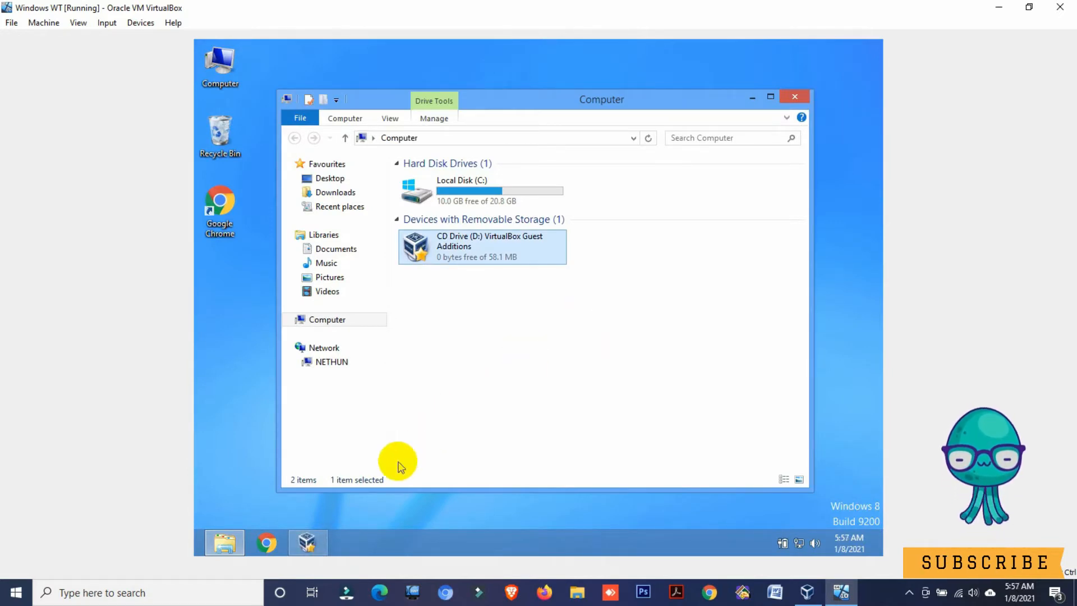
left_click(307, 543)
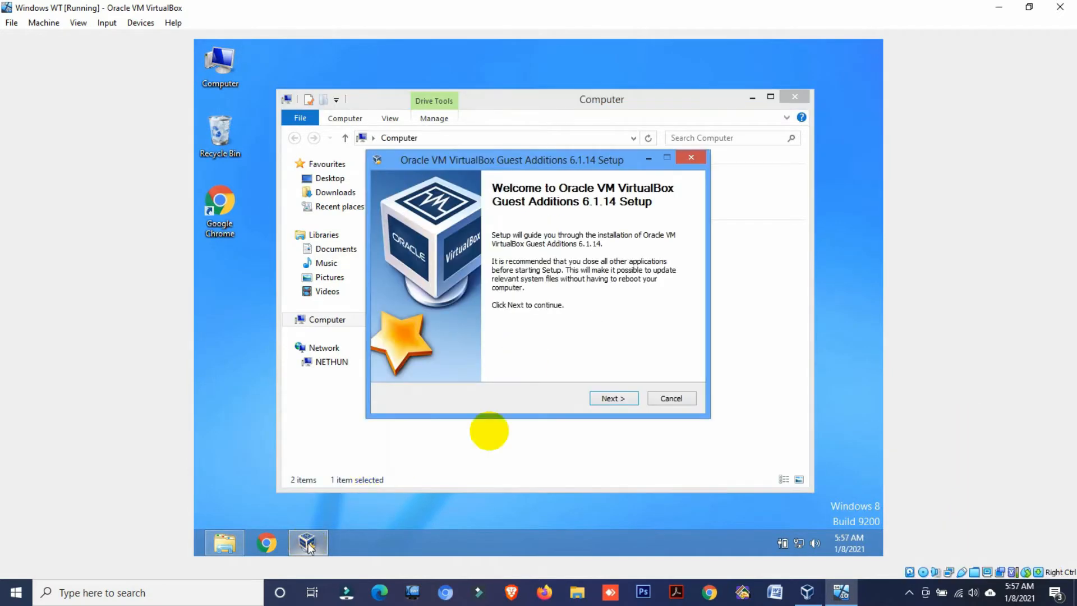
Step: Install VirtualBox Guest Additions 6.1.14 in the default folder, accept both Oracle device drivers and finish with Reboot now
left_click(613, 399)
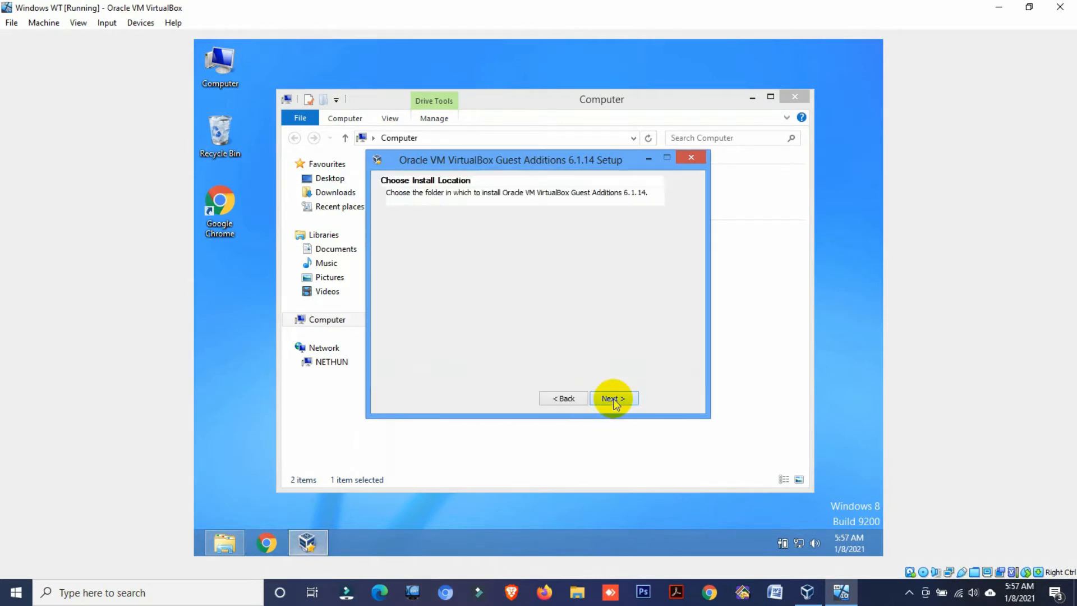
left_click(613, 399)
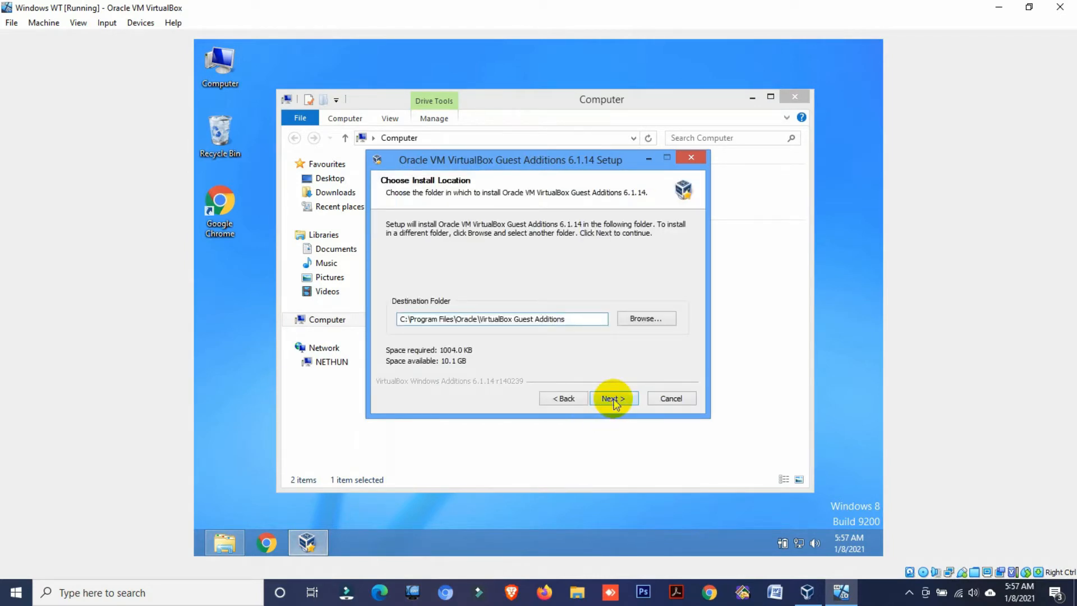
left_click(614, 400)
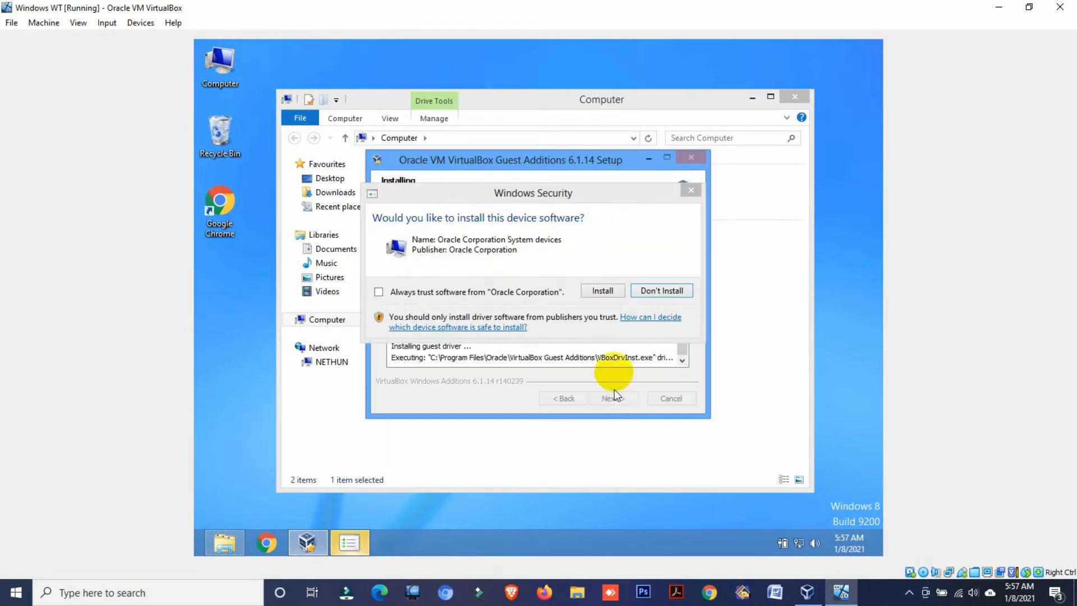
left_click(604, 286)
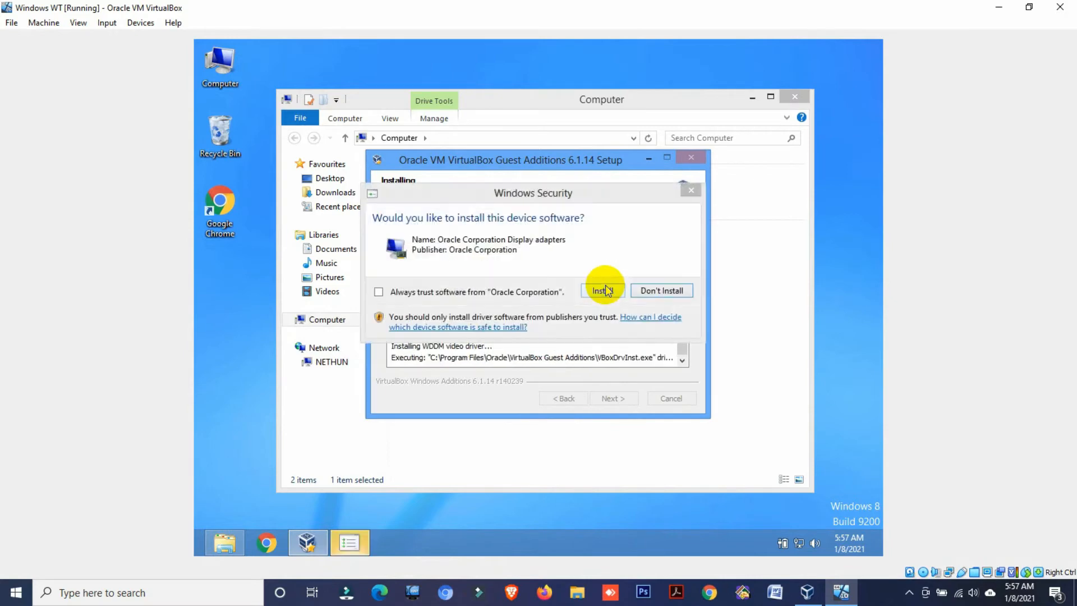
left_click(605, 285)
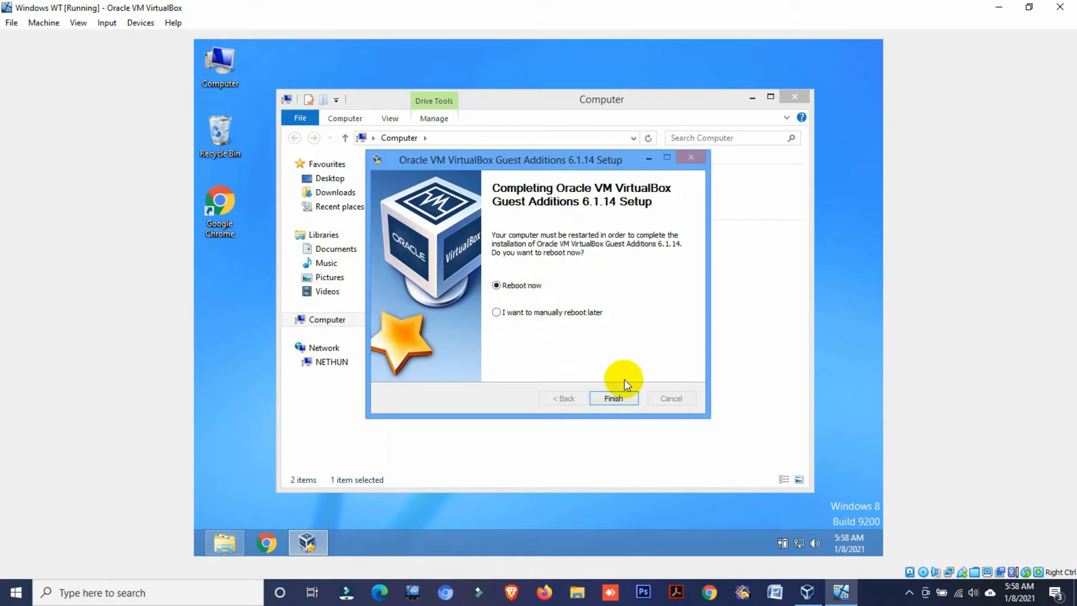
left_click(615, 397)
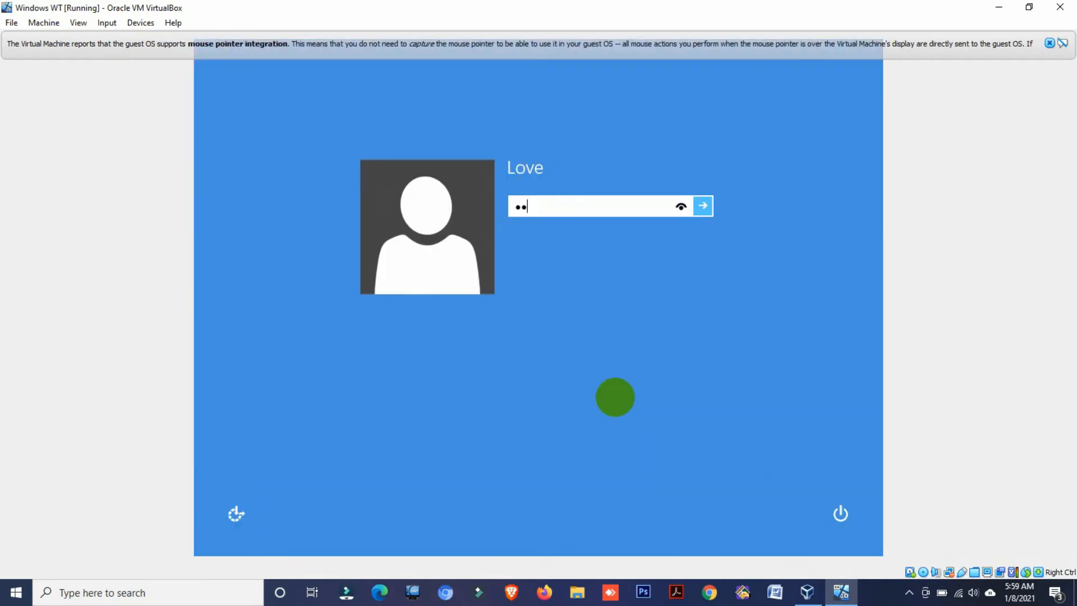
Step: Sign back in to the guest with the account password and eject the Guest Additions disc from CD Drive (D:)
key("Return")
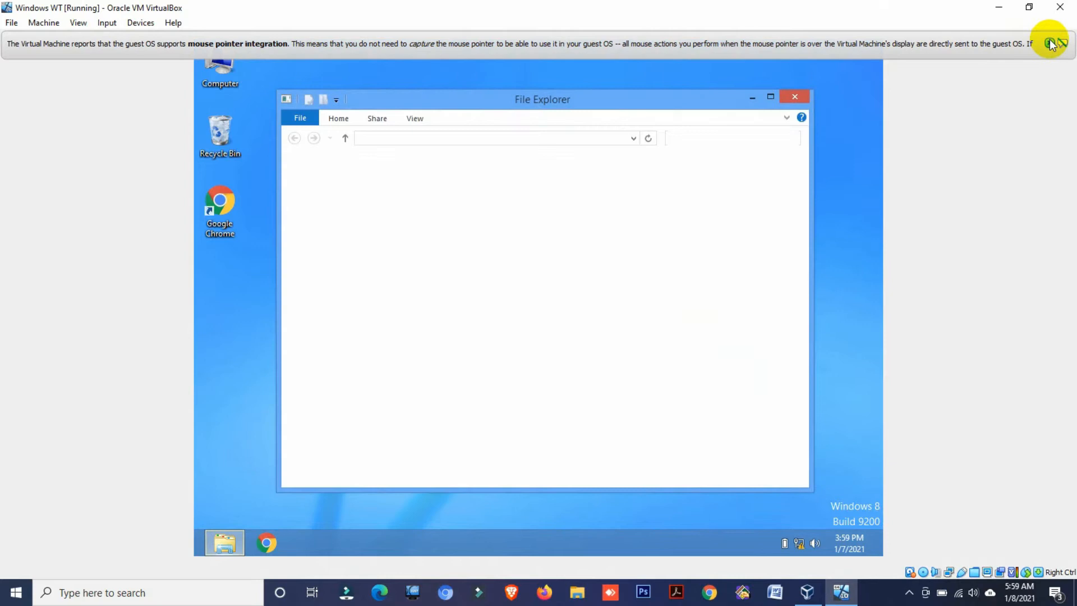
left_click(1051, 45)
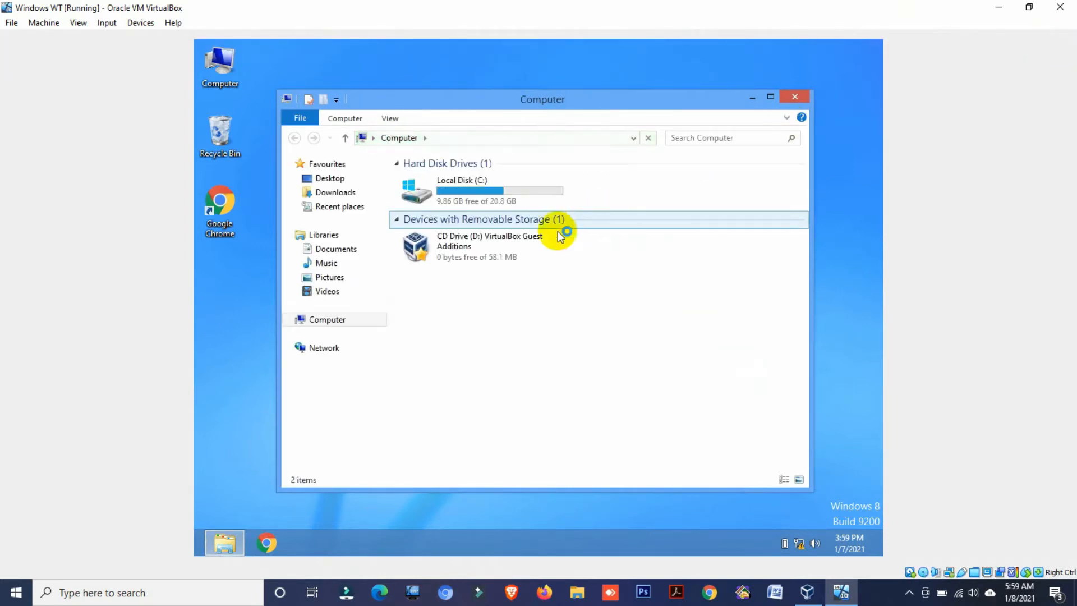
left_click(509, 253)
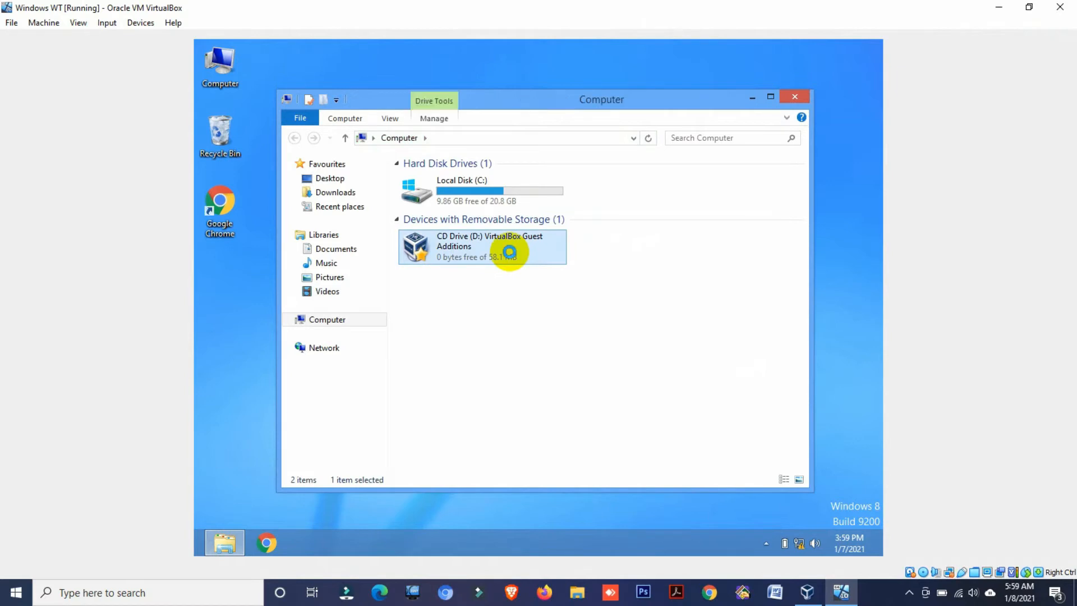
right_click(510, 256)
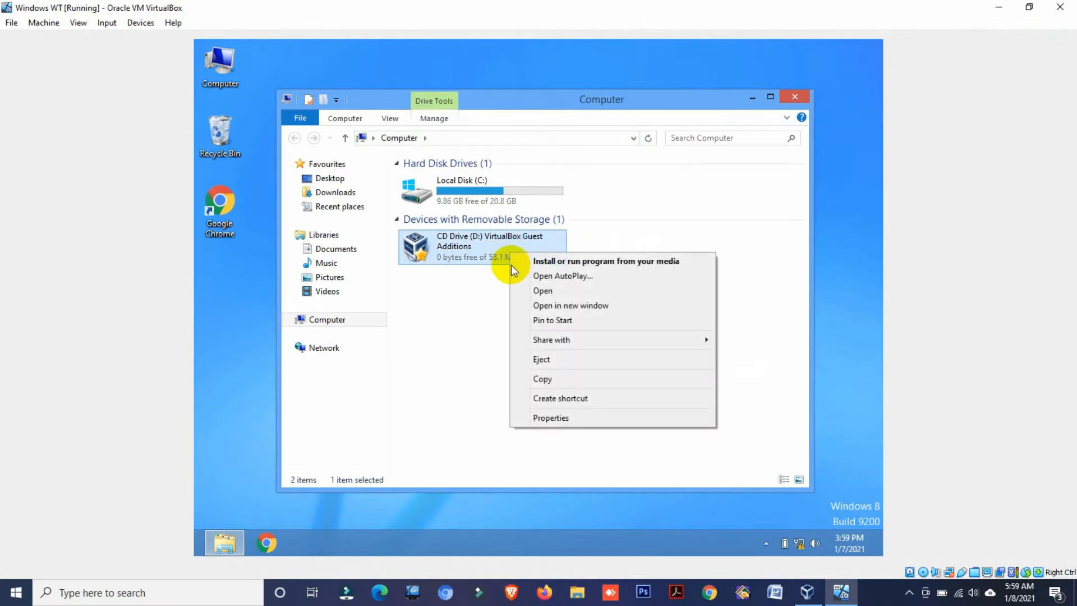
left_click(525, 358)
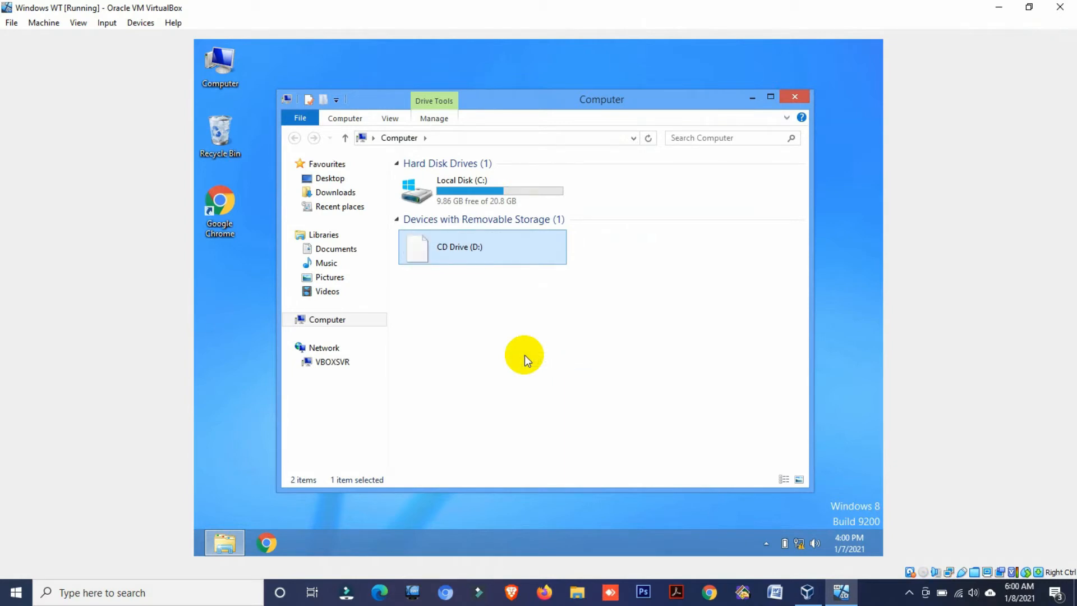
Step: Start adding a shared folder to the virtual machine and choose the host desktop's VM Share folder as its path
left_click(142, 23)
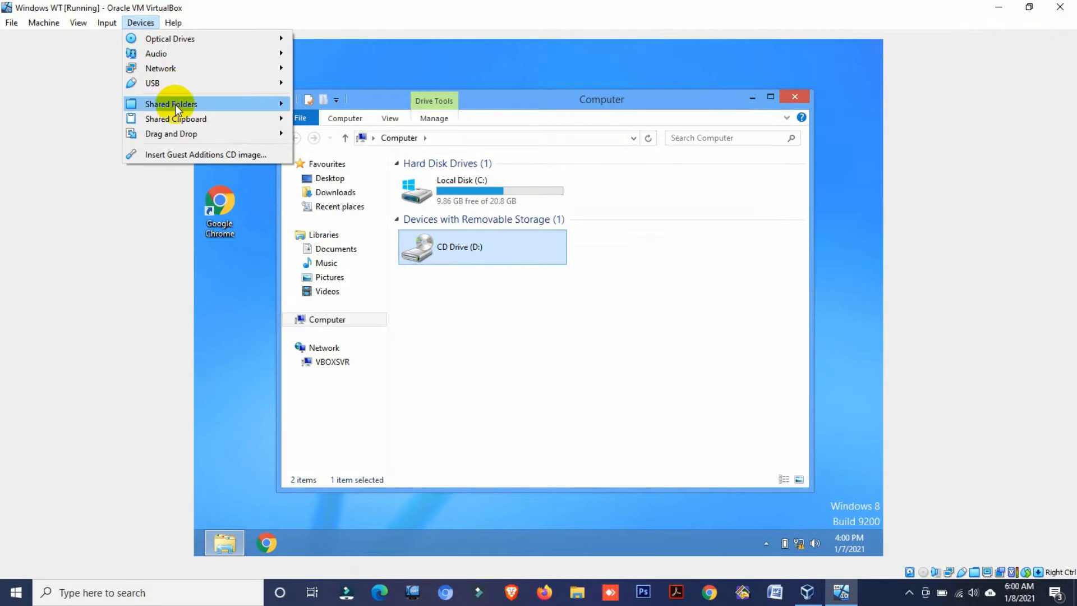
mouse_move(176, 108)
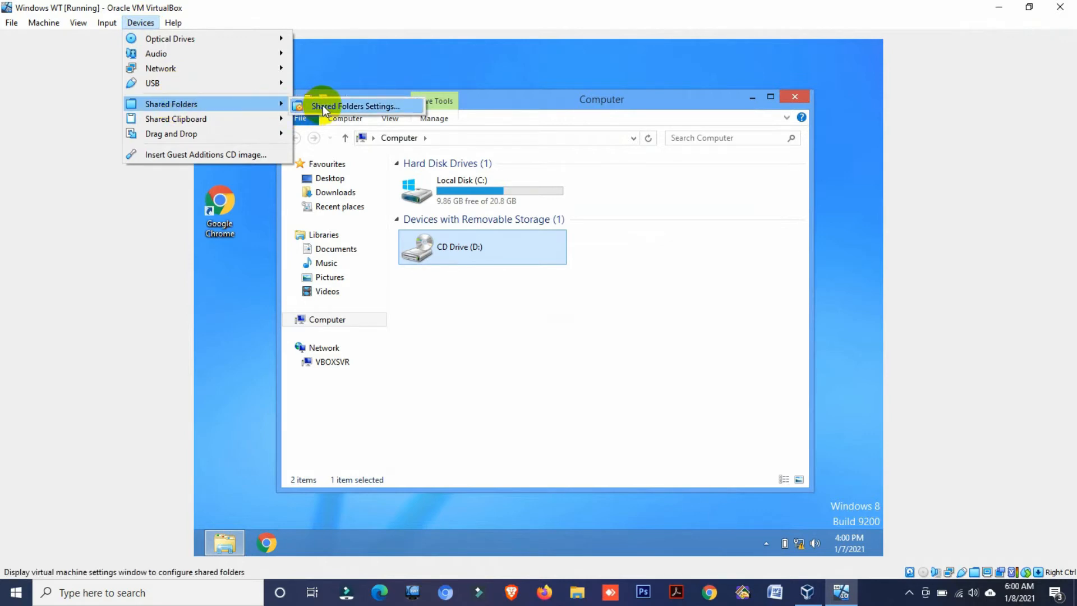
left_click(341, 106)
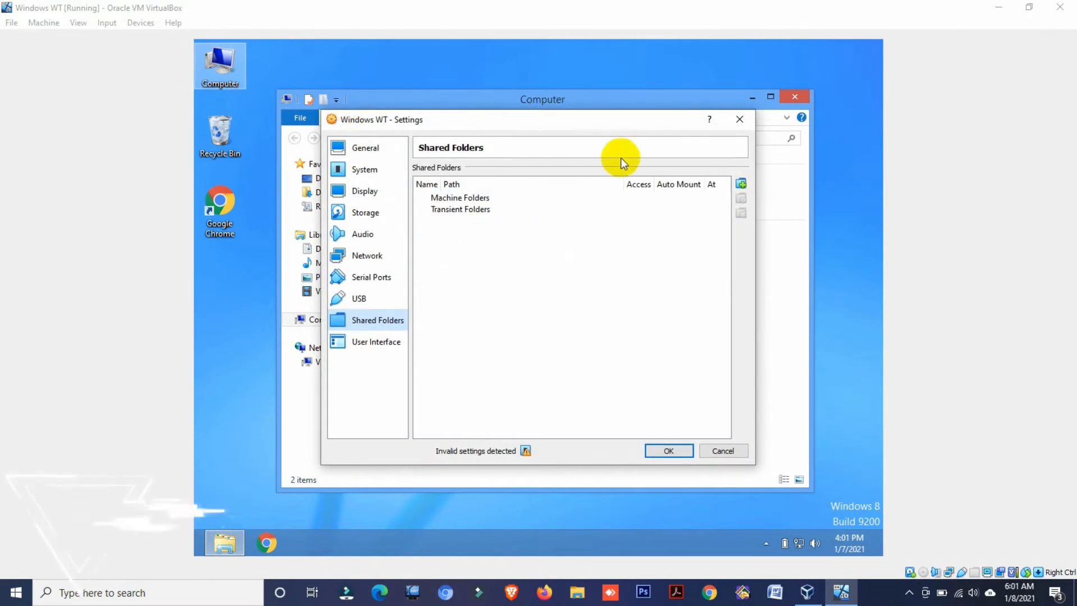
left_click(743, 187)
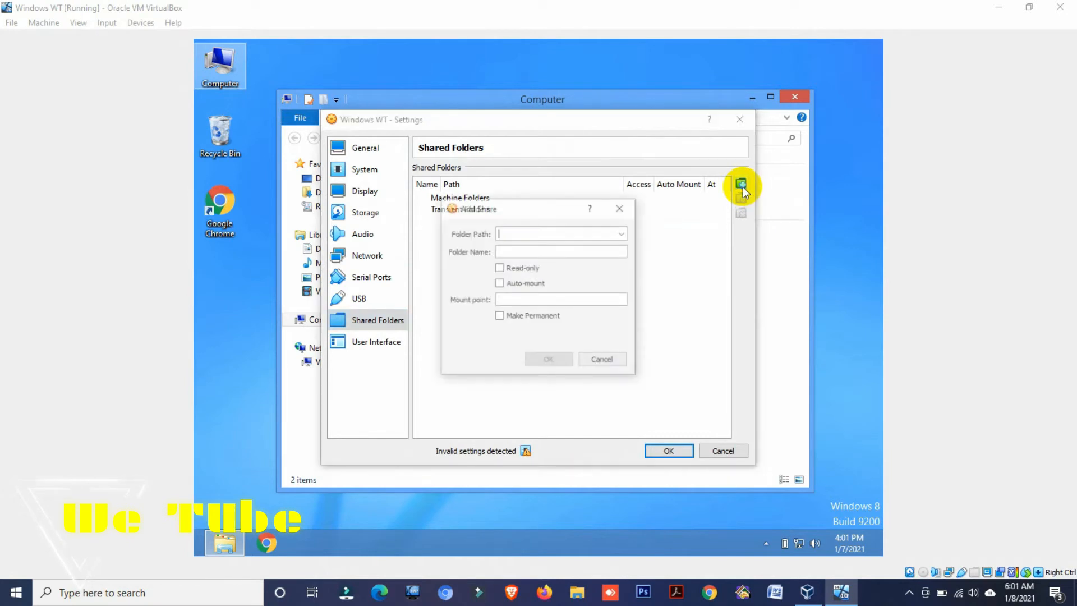
left_click(624, 234)
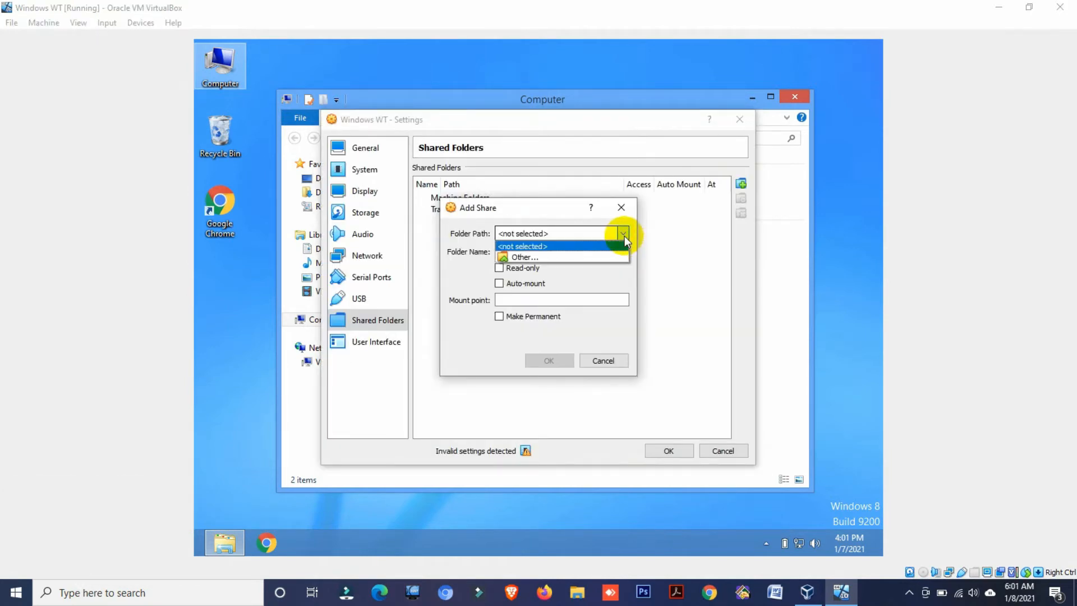
left_click(554, 260)
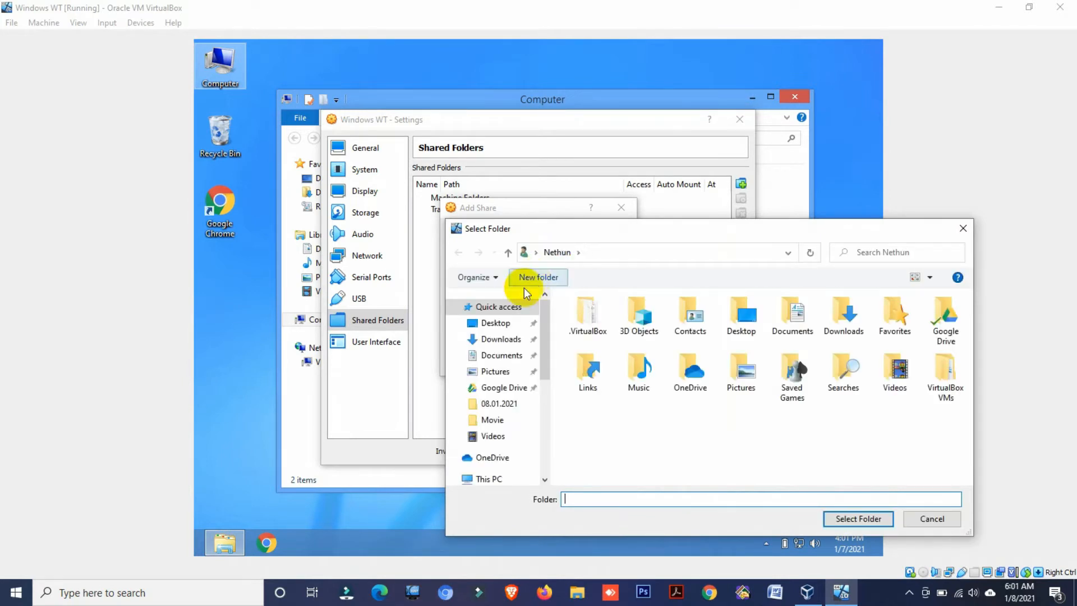
left_click(501, 327)
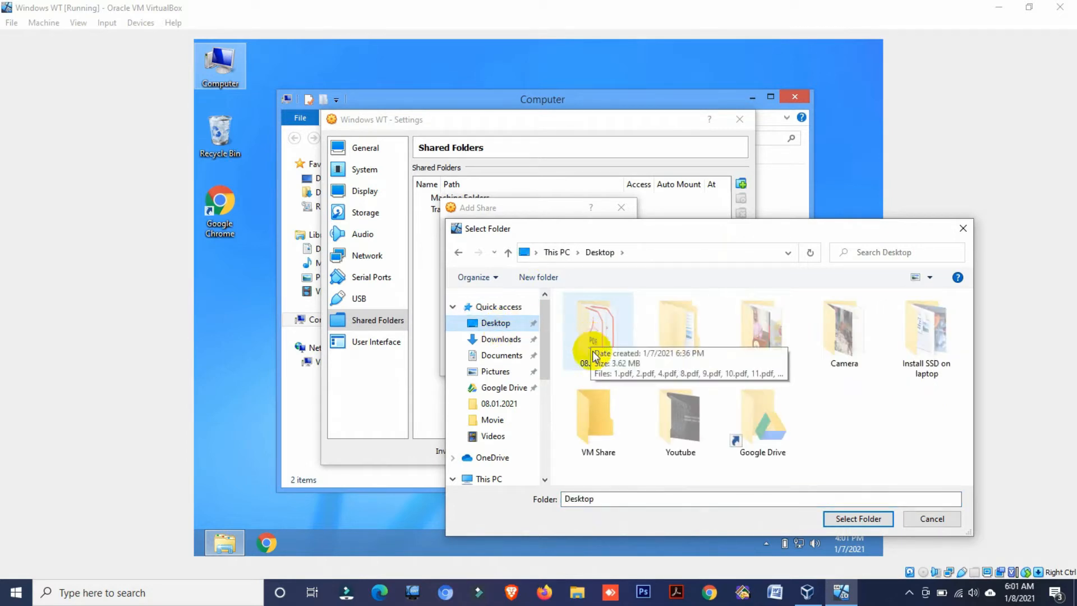
left_click(604, 412)
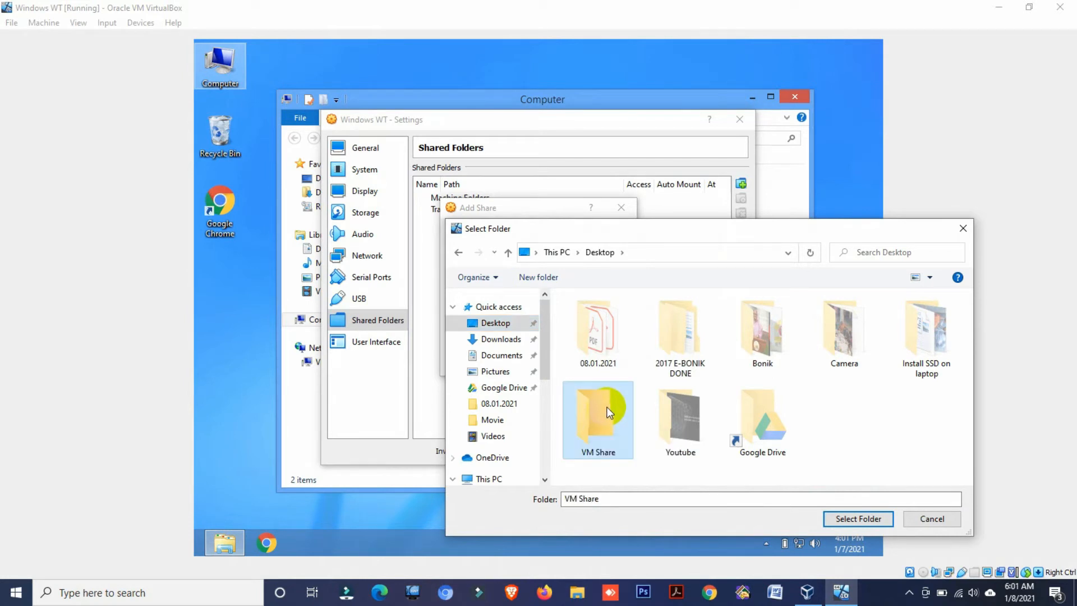
double_click(604, 411)
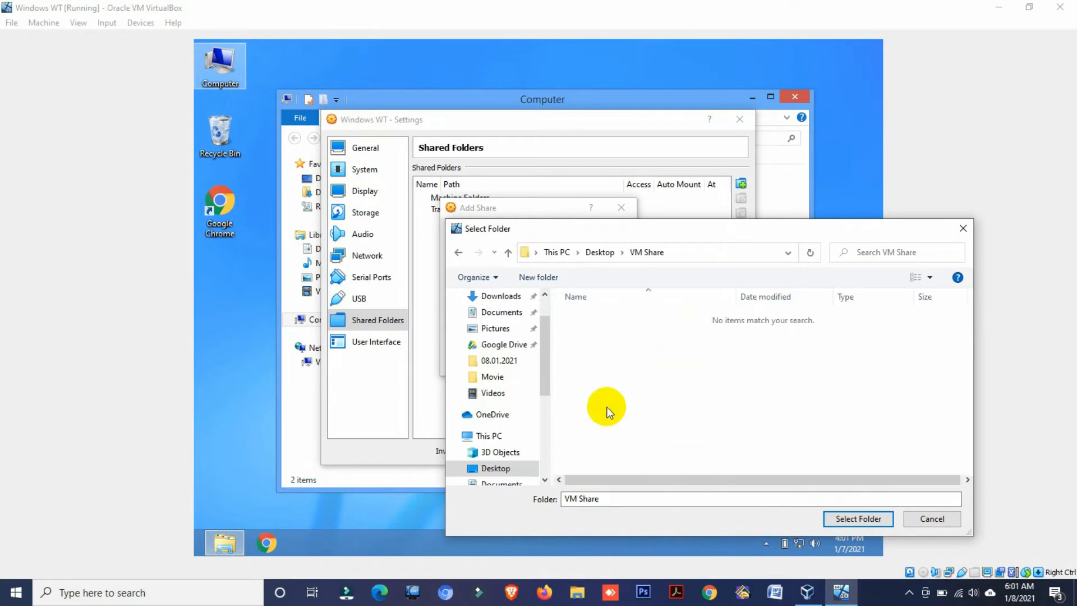
left_click(877, 520)
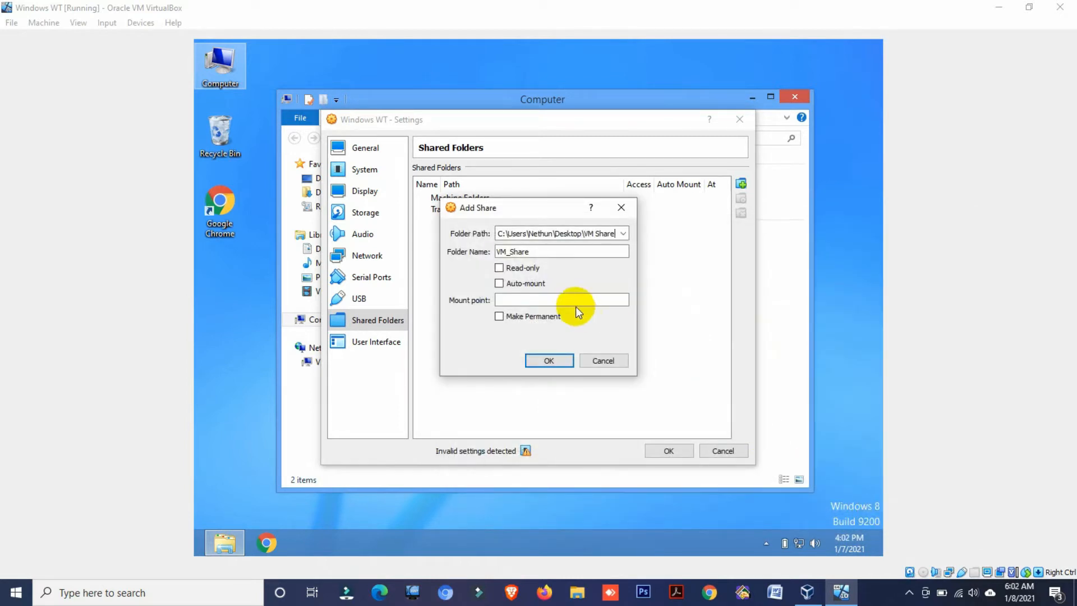
Step: Make the VM_Share share permanent, with read-only and auto-mount left off, and save the shared folder settings
left_click(499, 269)
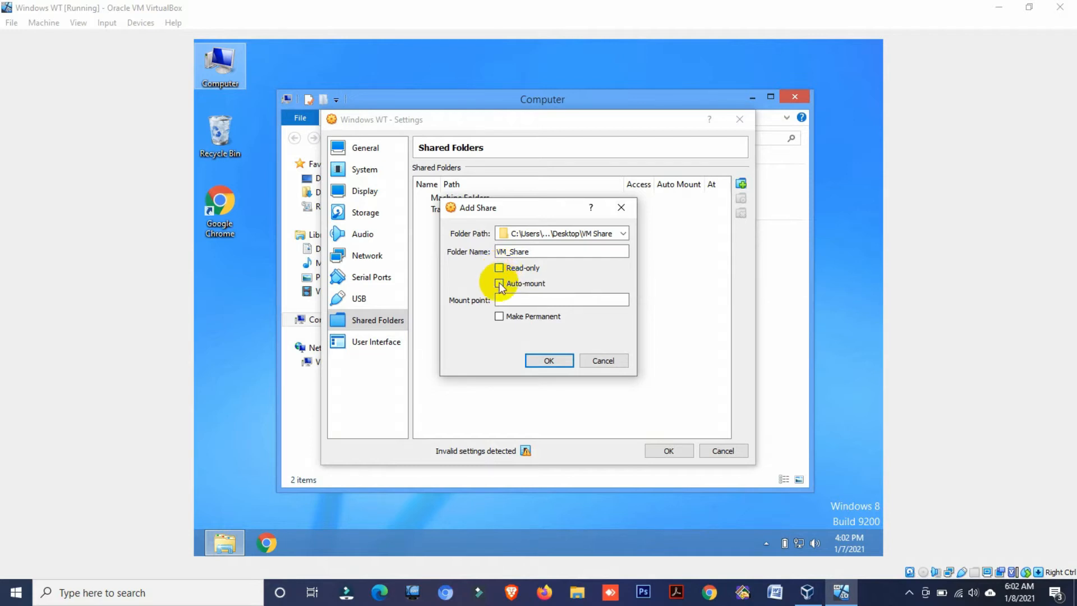
left_click(523, 287)
left_click(500, 319)
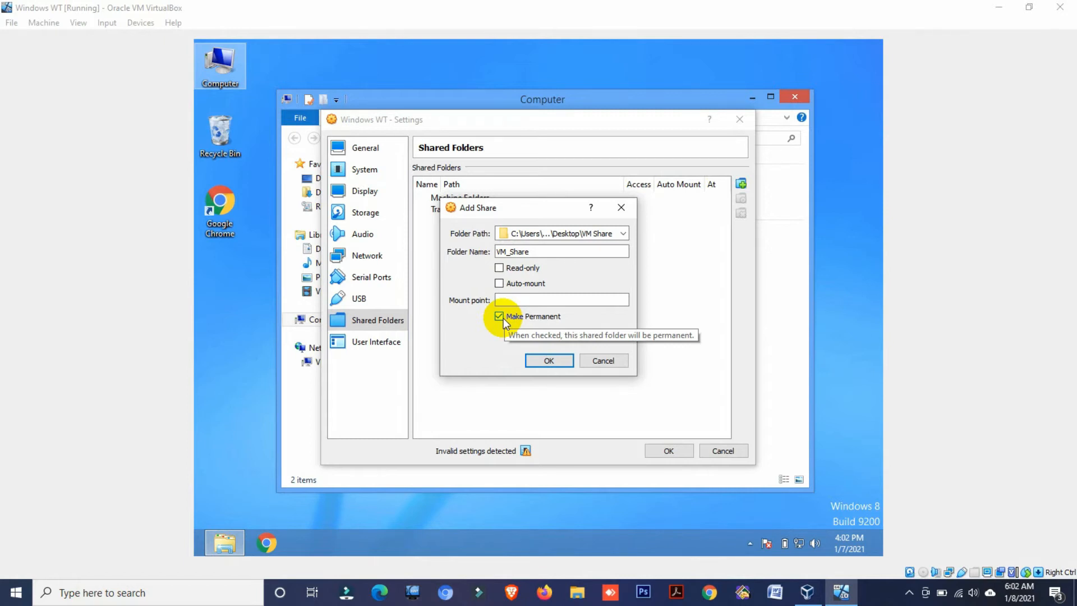
left_click(552, 361)
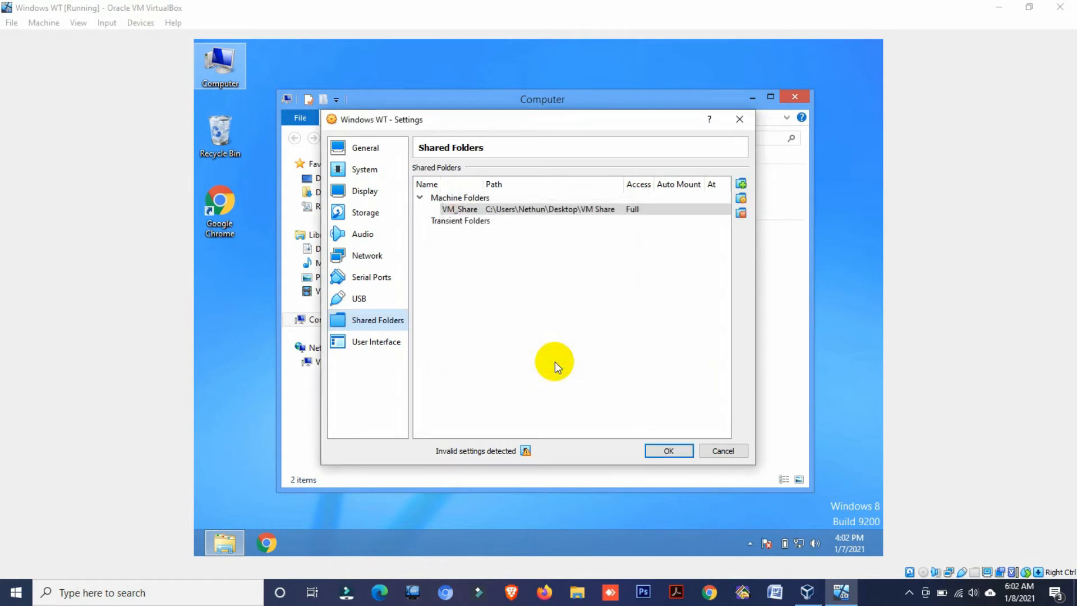
left_click(666, 451)
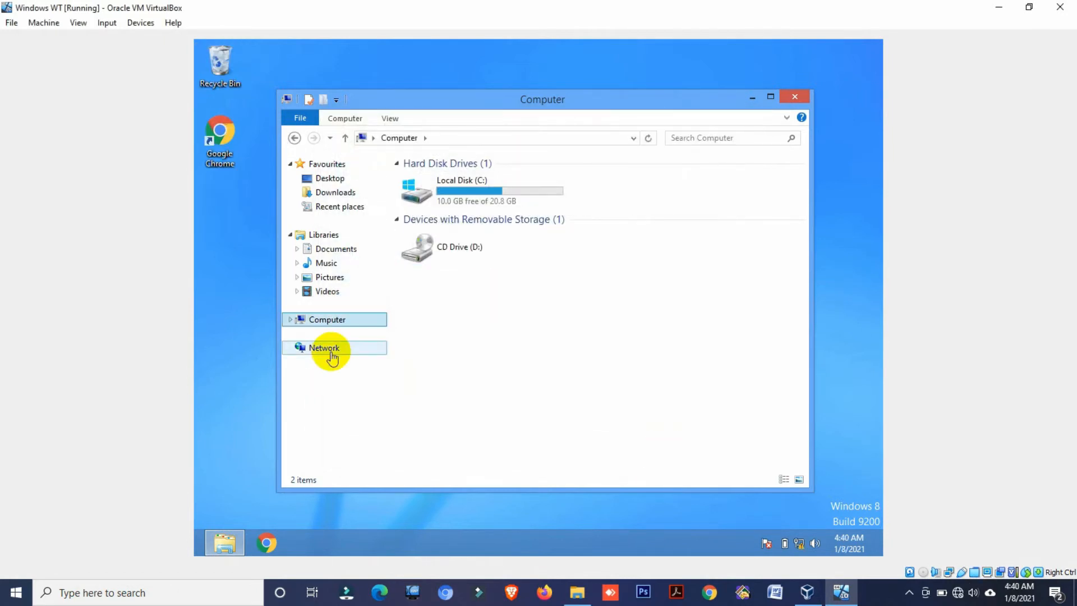
Step: Turn on network discovery and file sharing for all public networks in the guest, refresh the Network view and close it
left_click(330, 353)
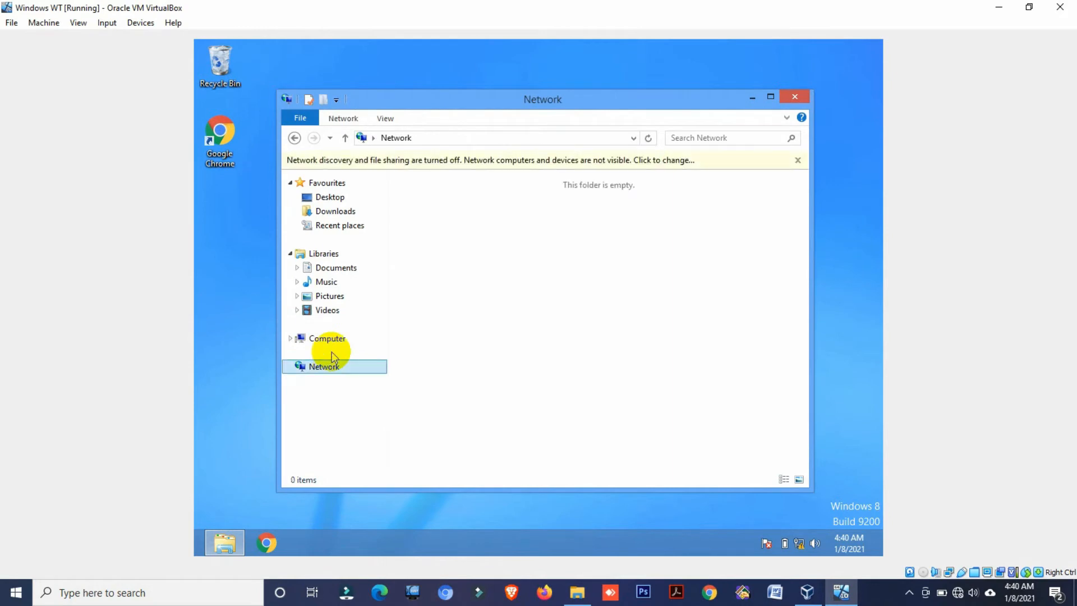
left_click(500, 166)
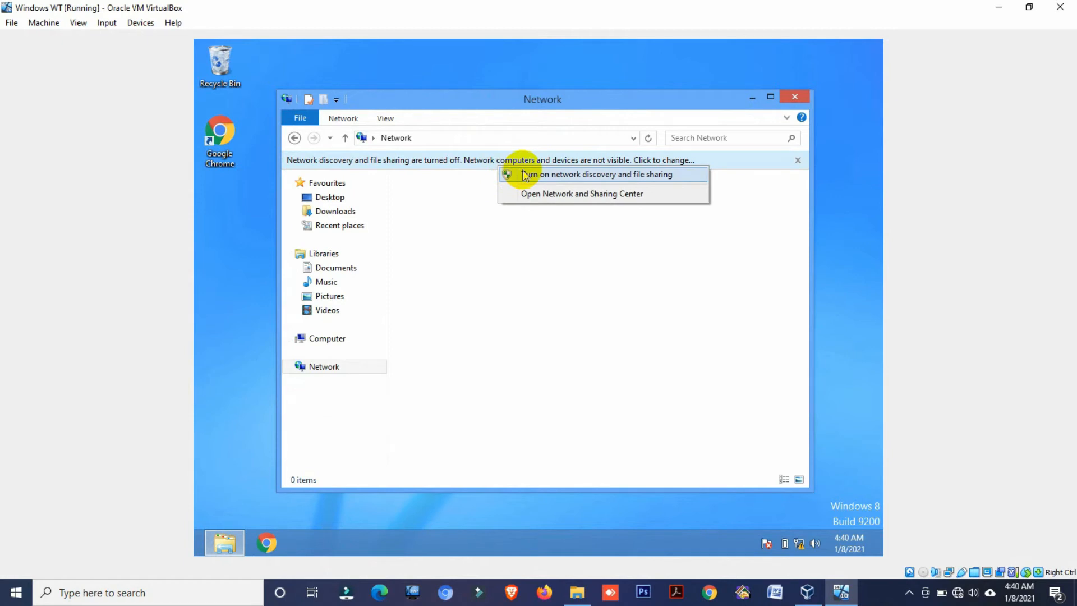
left_click(522, 170)
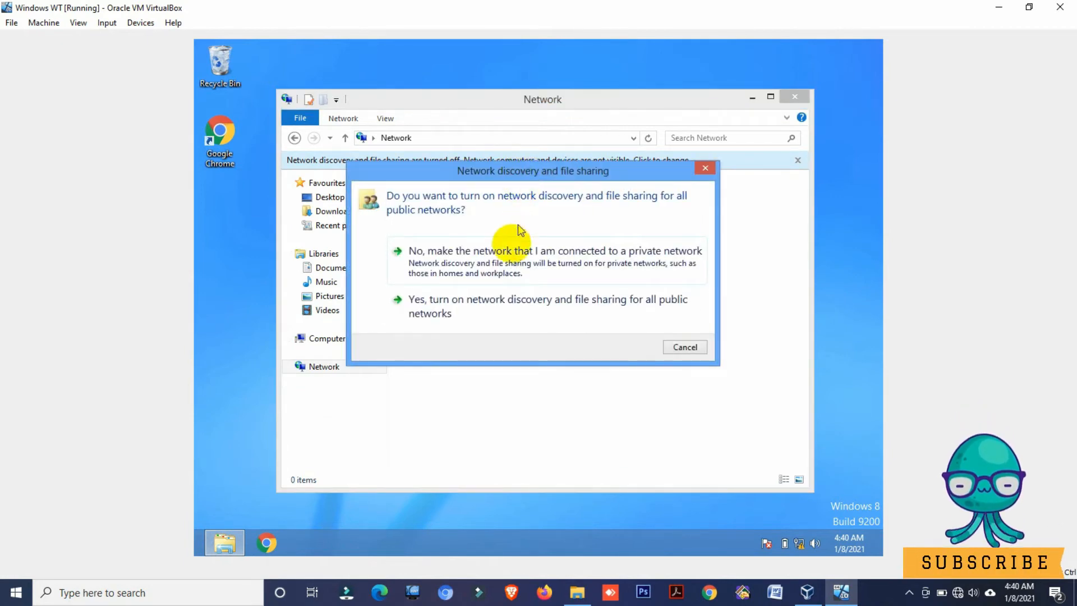
left_click(497, 306)
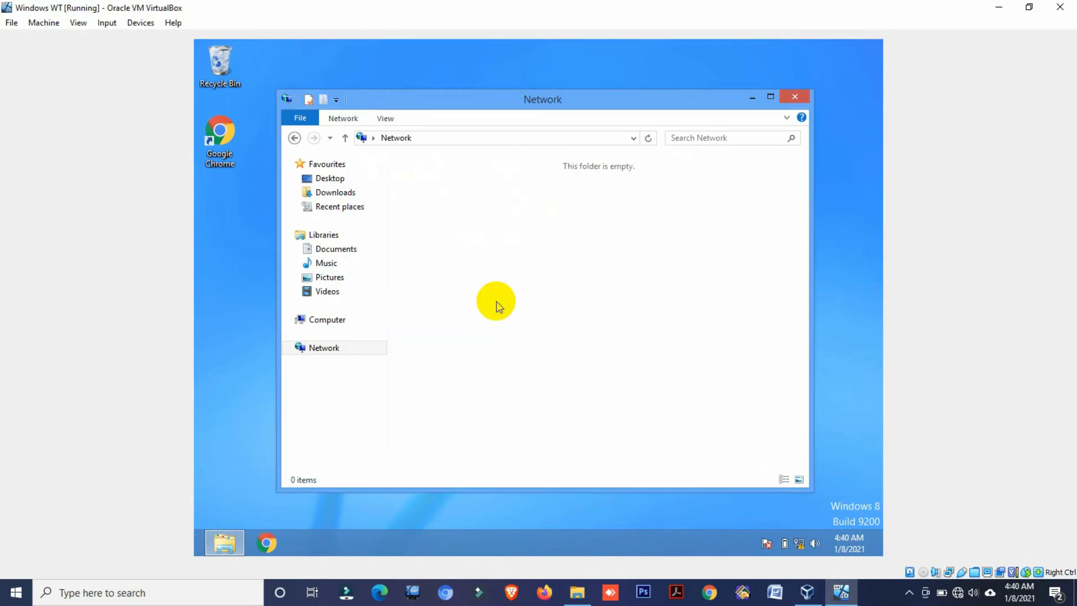
right_click(497, 306)
left_click(507, 357)
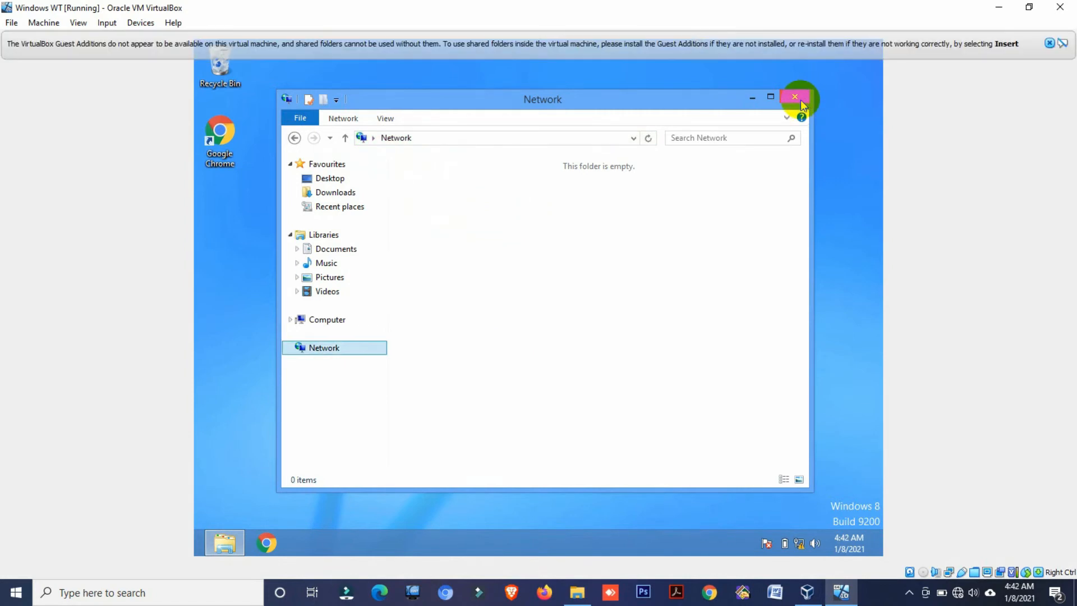
left_click(800, 99)
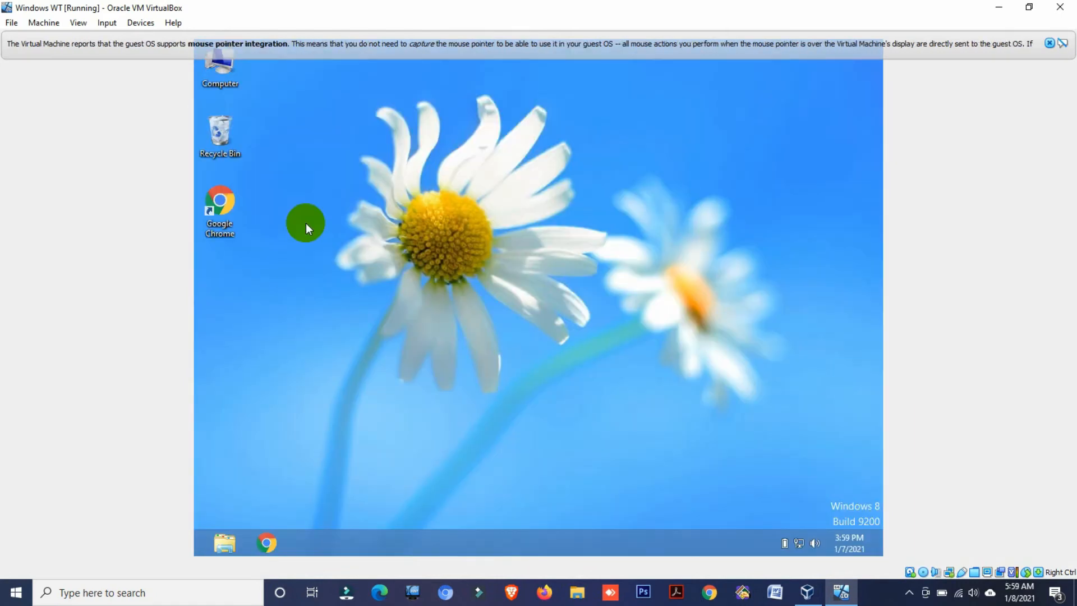
Step: Browse the guest's network to VBOXSVR and open the VM_Share folder to check its contents
double_click(240, 83)
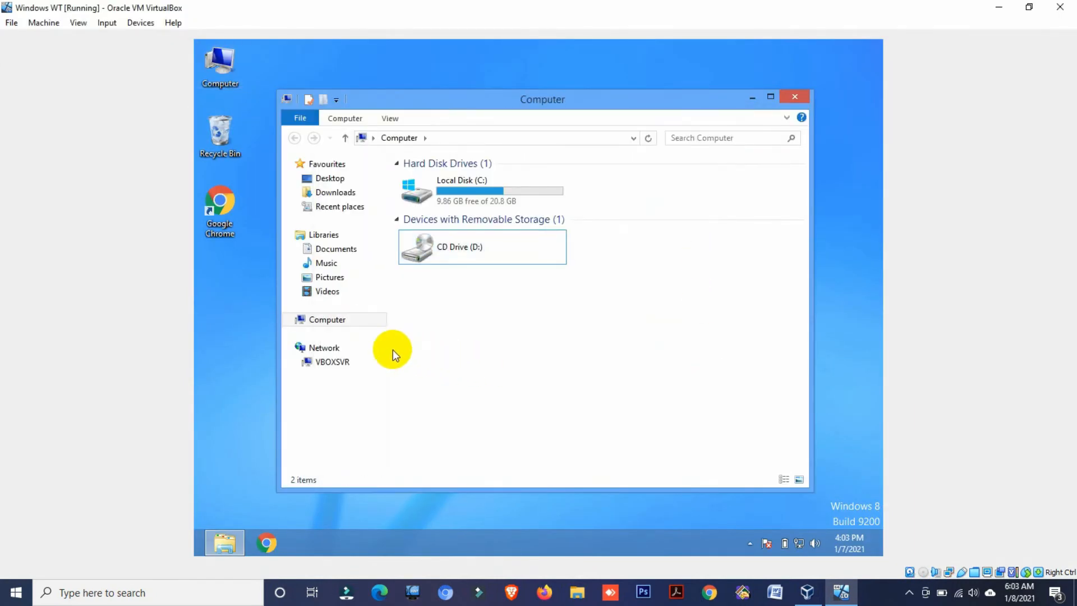
left_click(352, 349)
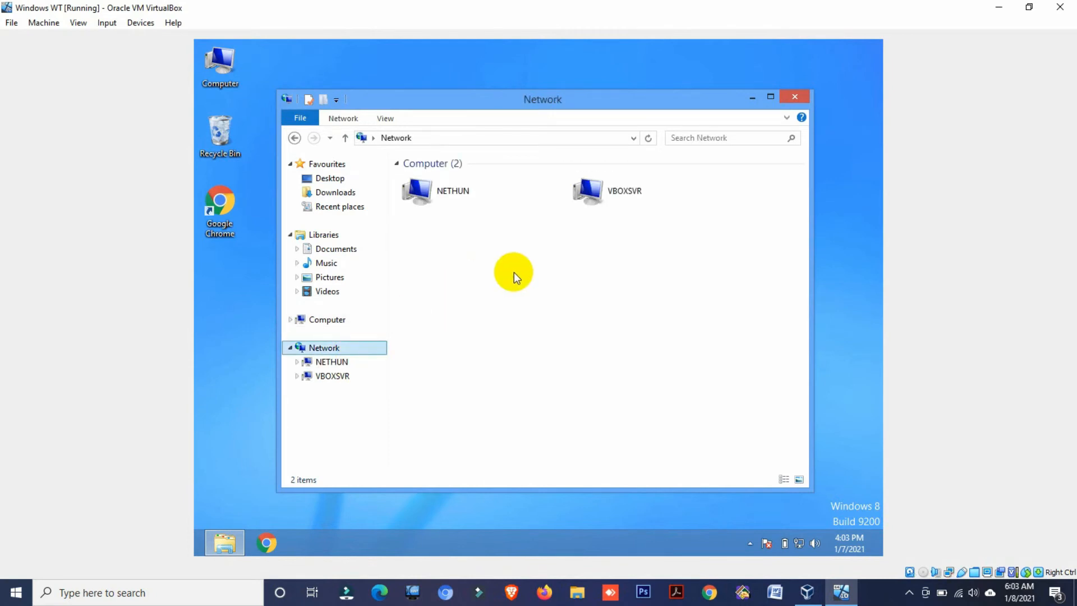
left_click(618, 200)
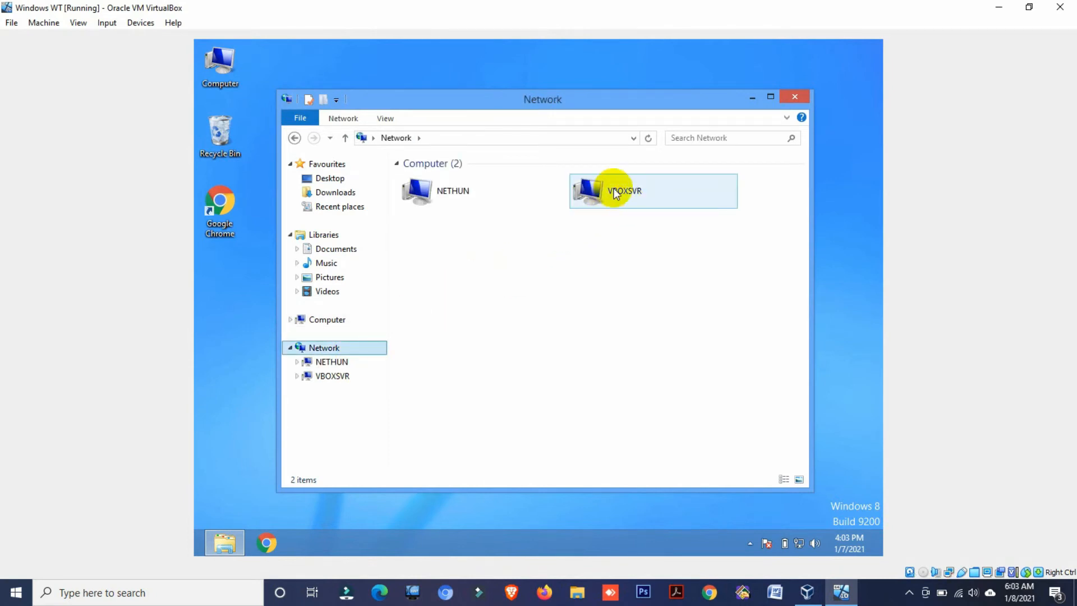
double_click(618, 199)
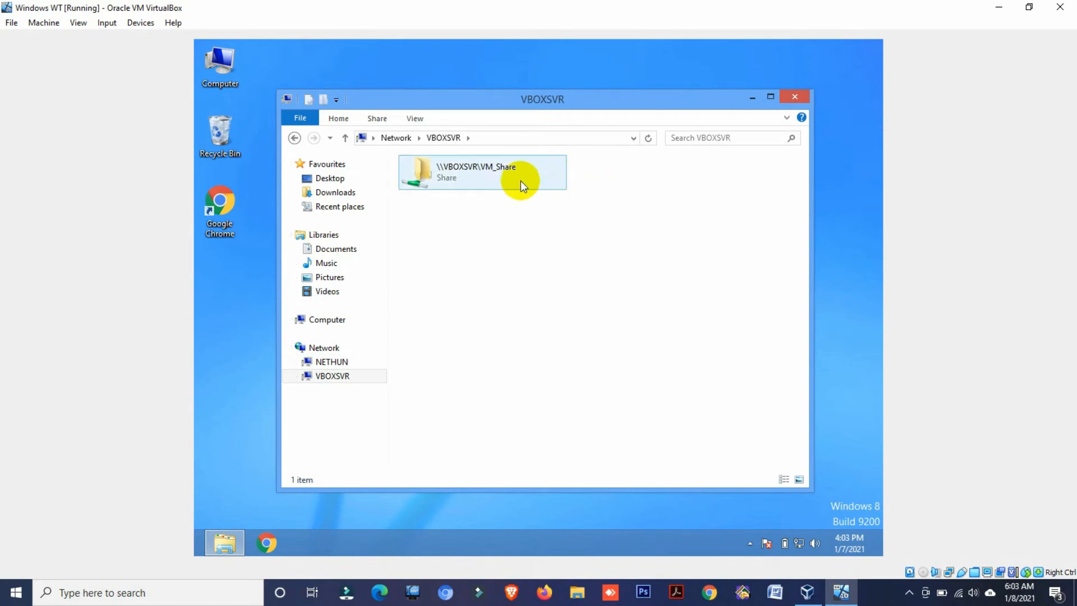
double_click(476, 177)
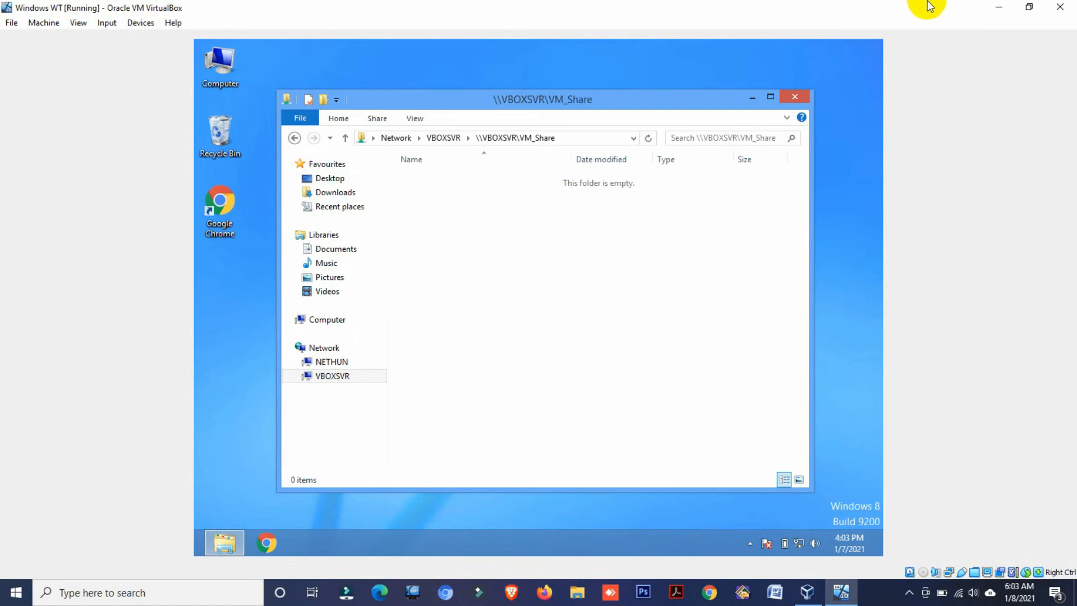
Step: Switch to the host and cut Video.mp4, the Vishnu MP3 and YR.xlsx from the YouTube (D:) drive
left_click(999, 7)
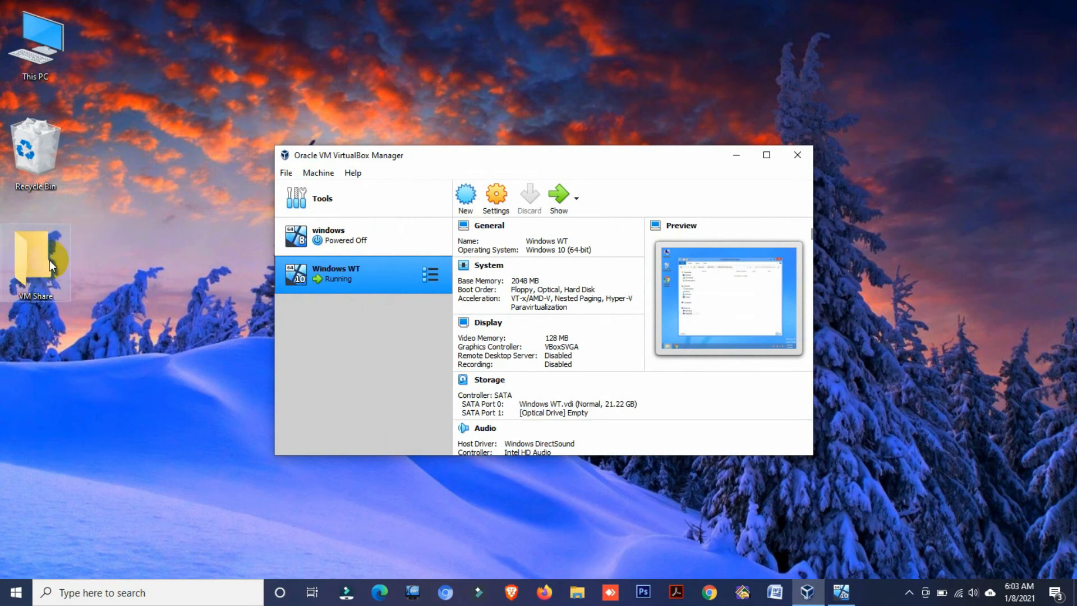
left_click(114, 118)
double_click(61, 62)
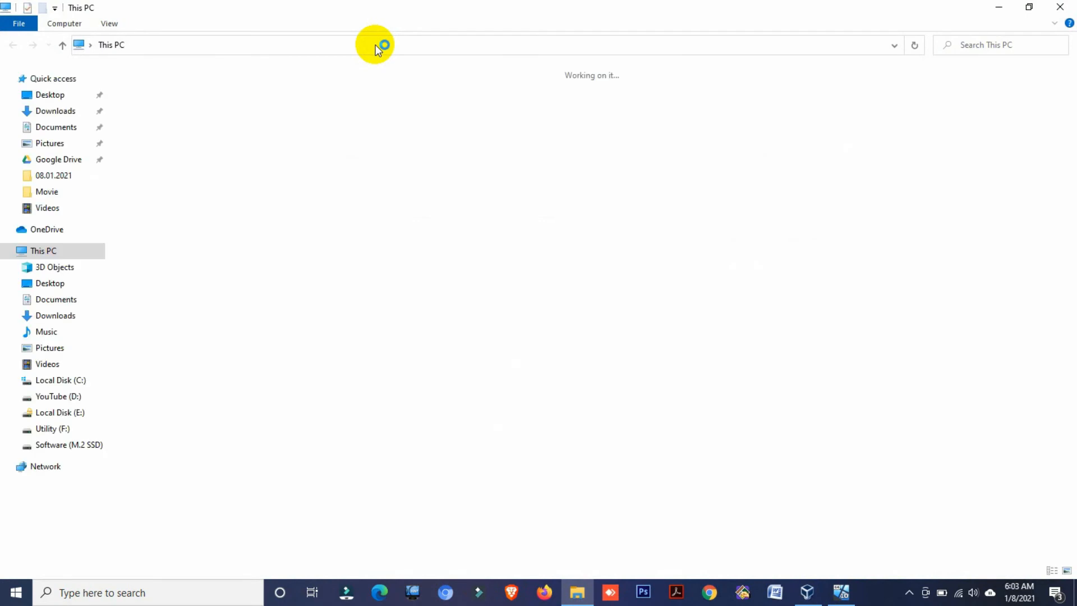
left_click(360, 129)
double_click(360, 126)
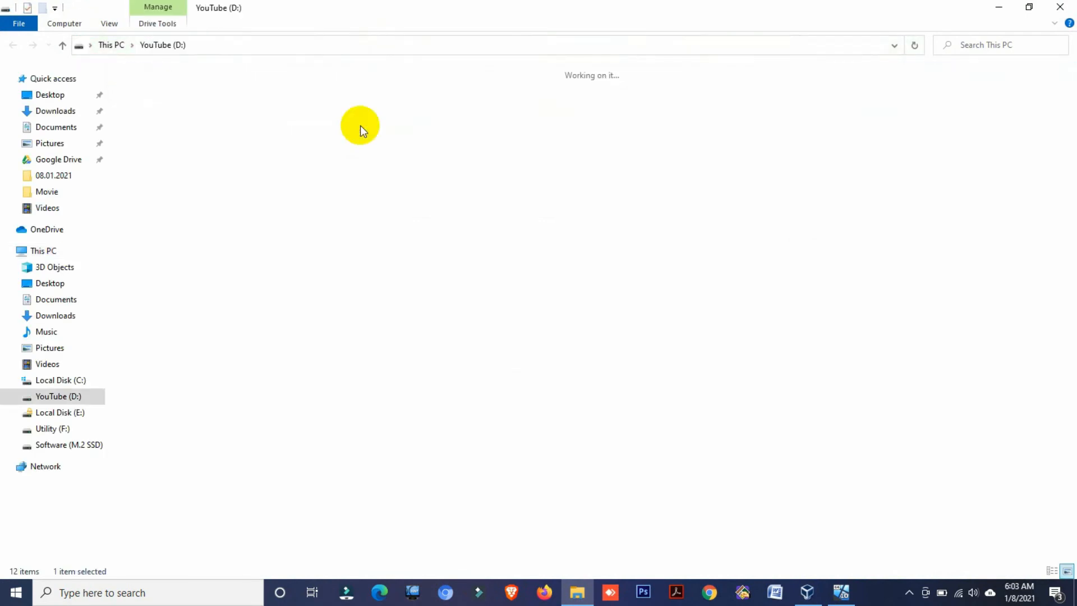
left_click_drag(227, 224, 404, 63)
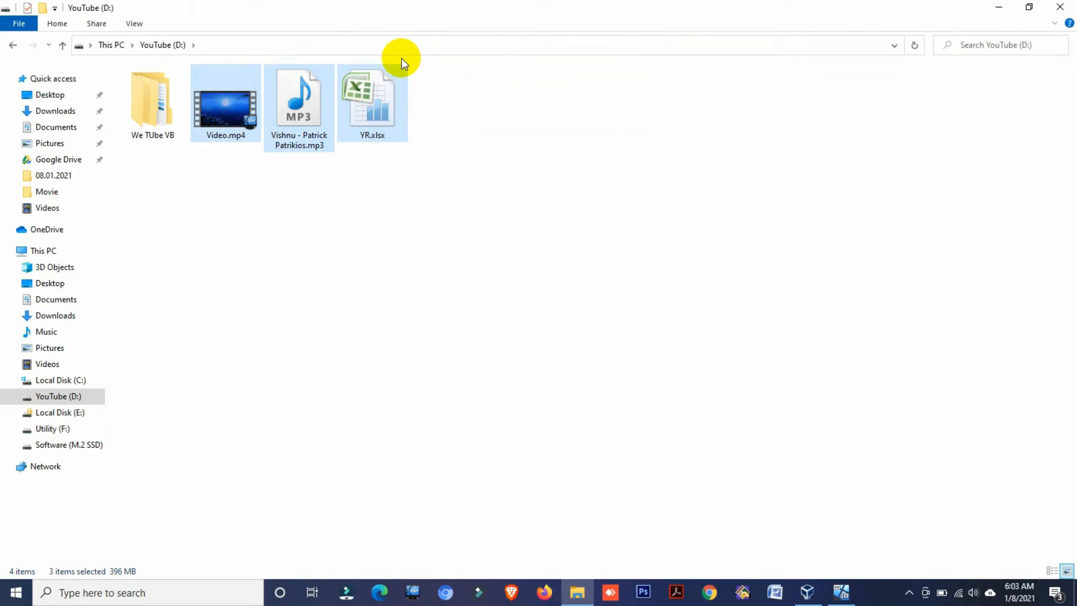
key("ctrl+x")
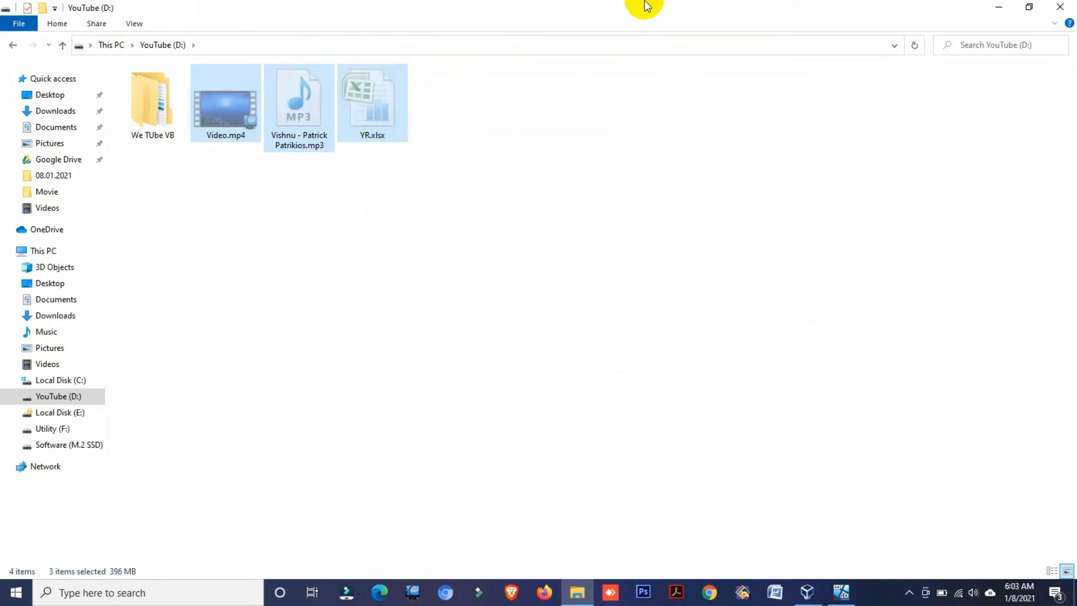
left_click(1060, 7)
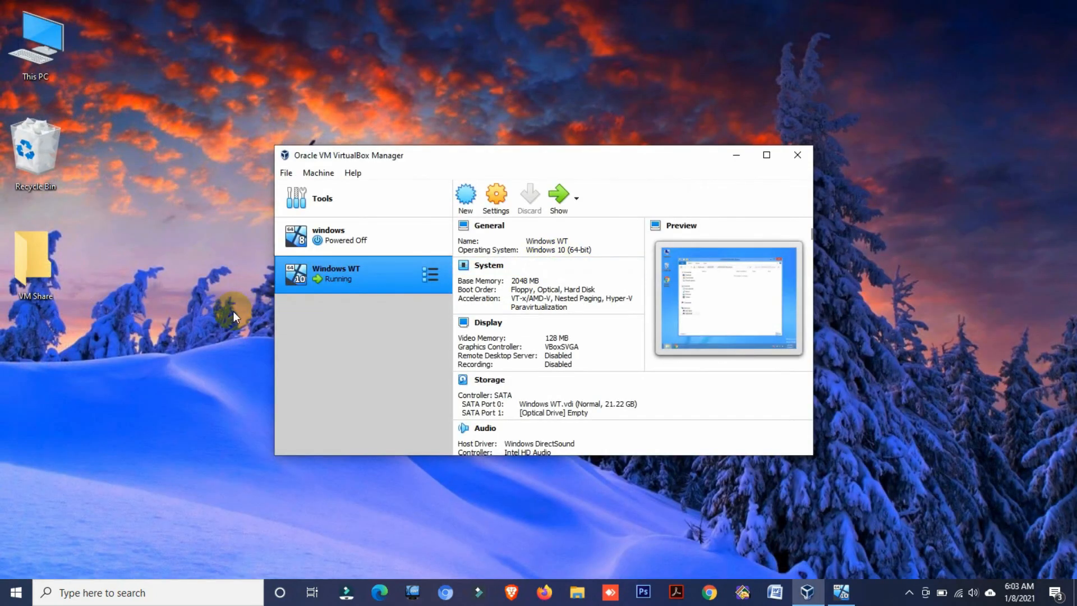
Step: Paste the three cut files into the VM Share folder on the host desktop
double_click(15, 267)
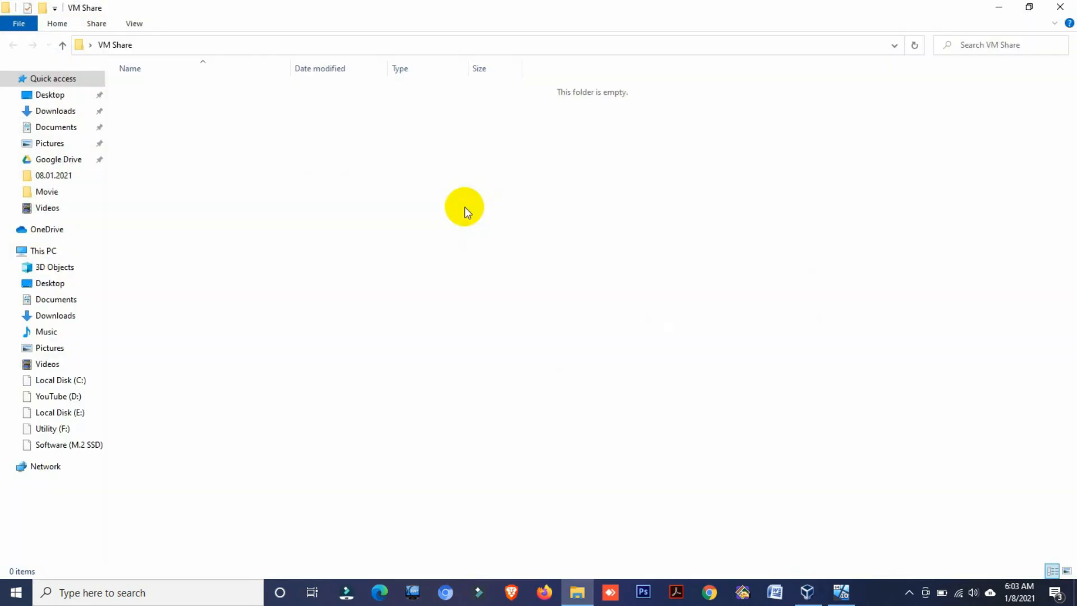
right_click(480, 208)
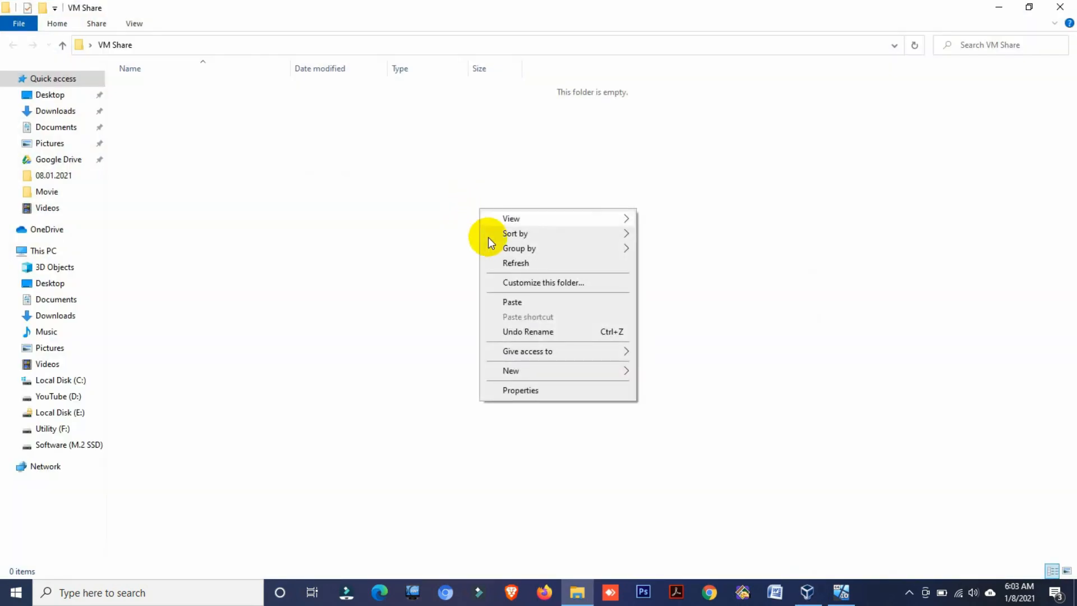
left_click(505, 303)
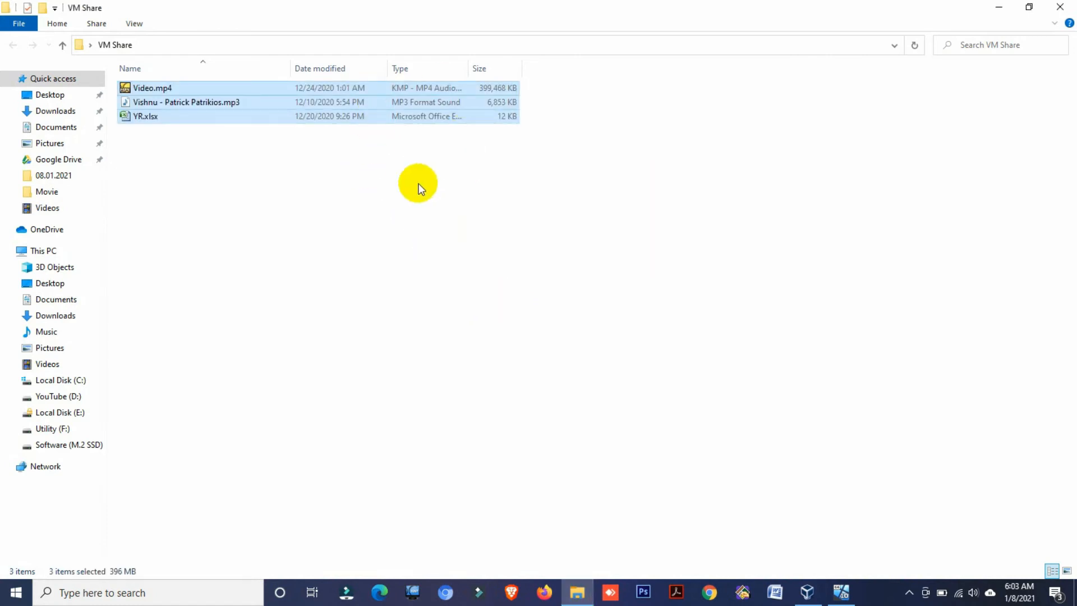
left_click(411, 197)
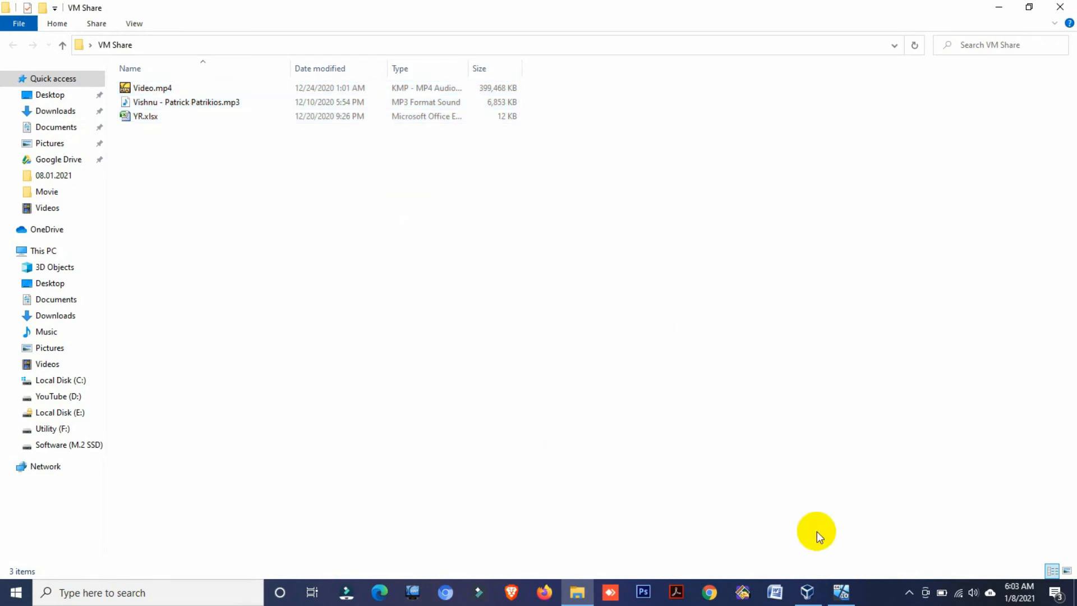
Step: Switch to the Windows WT virtual machine, refresh the VM_Share folder and copy the Video, Vishnu MP3 and YR.xlsx files
left_click(840, 592)
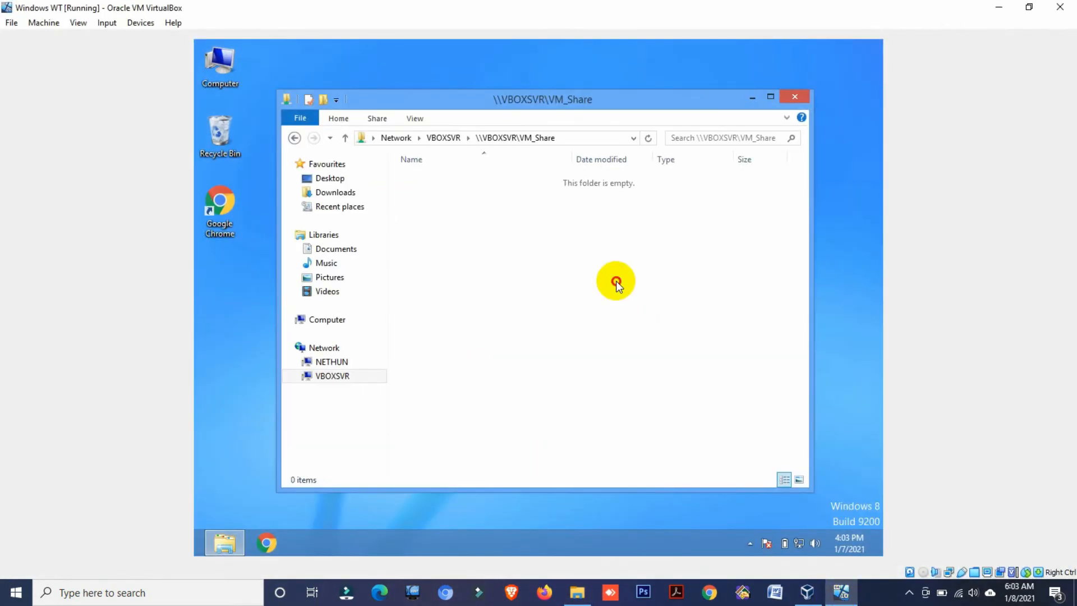
left_click(648, 138)
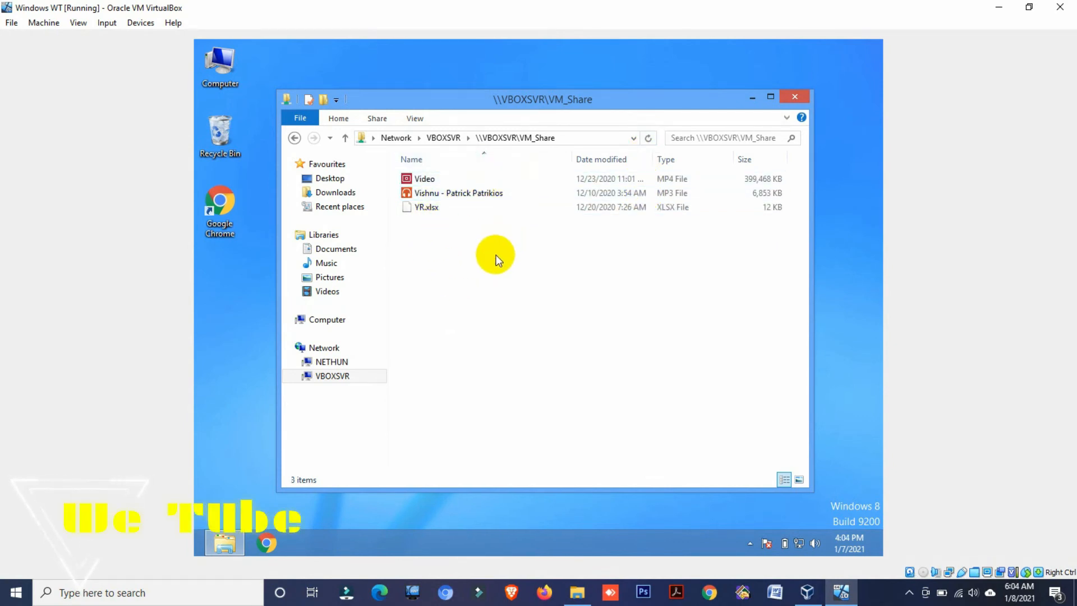
left_click_drag(496, 259, 505, 140)
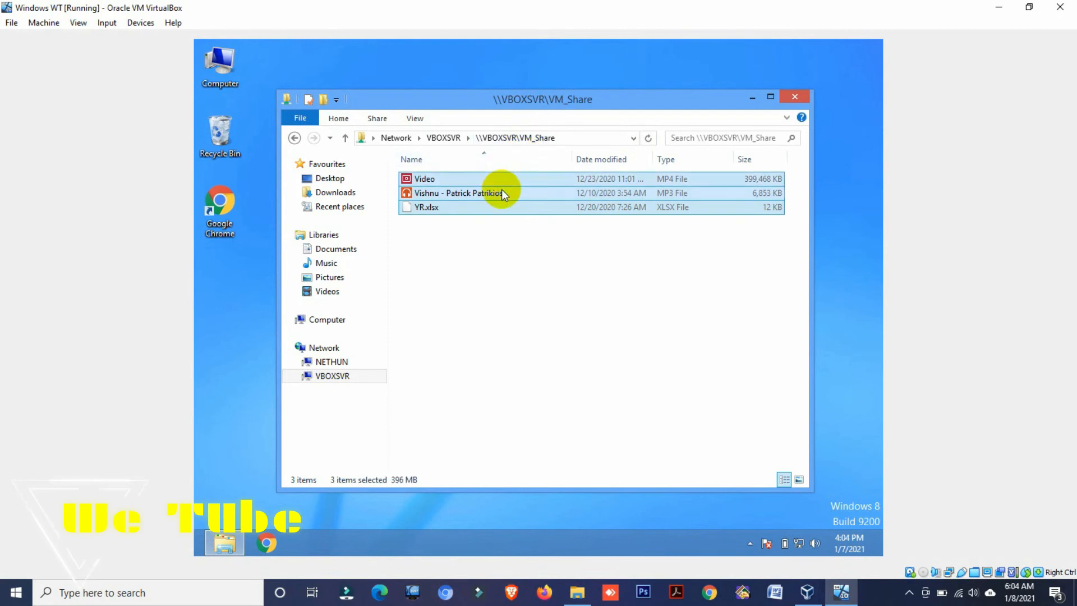
right_click(502, 191)
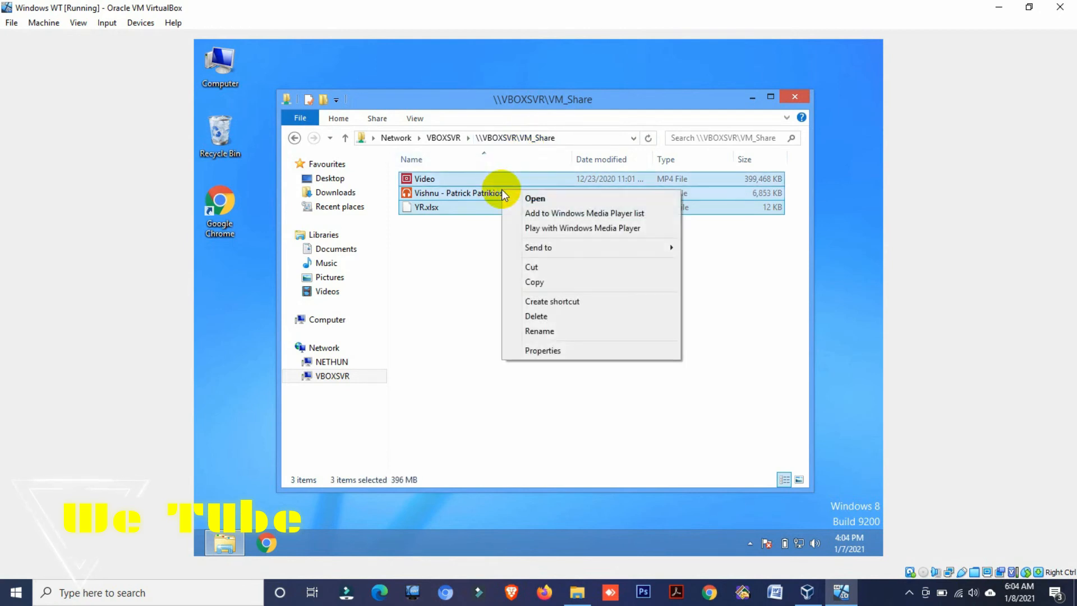
left_click(508, 282)
Step: Paste the three copied files onto the guest desktop and close the VM_Share window
right_click(237, 263)
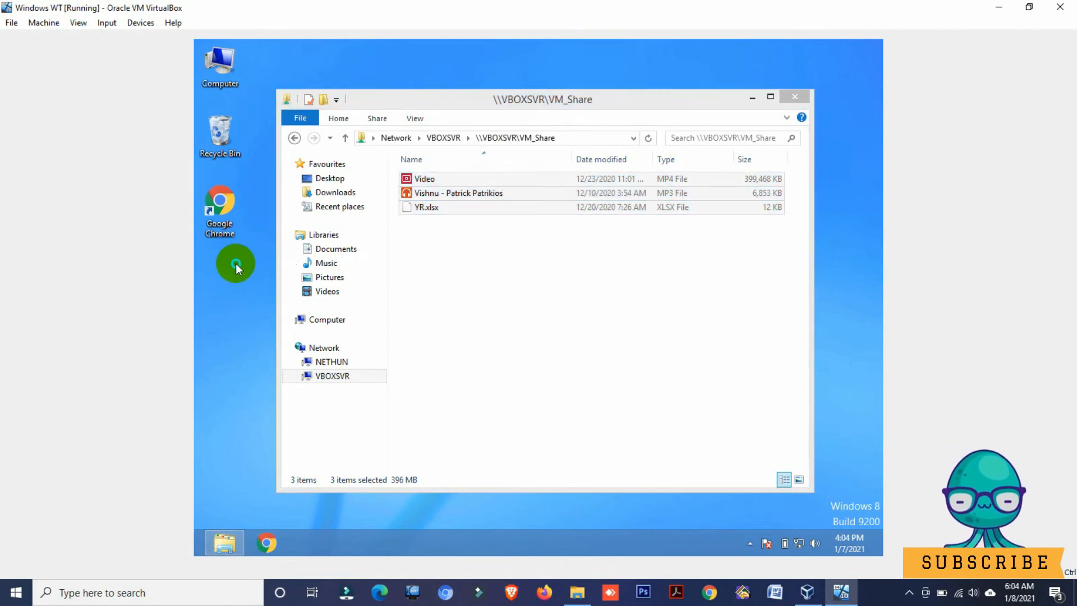
left_click(242, 325)
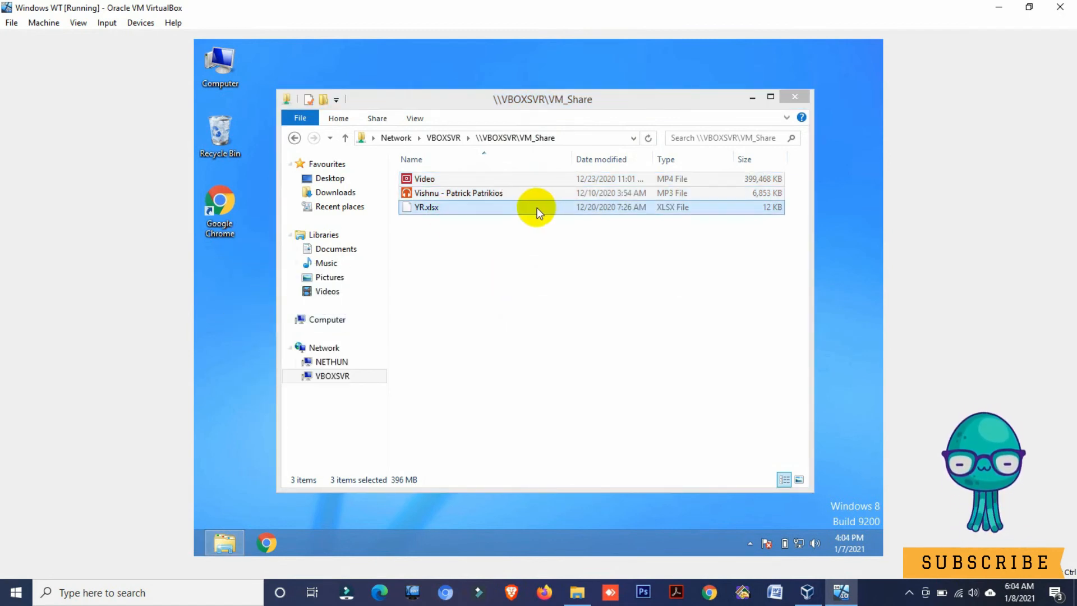
left_click(794, 97)
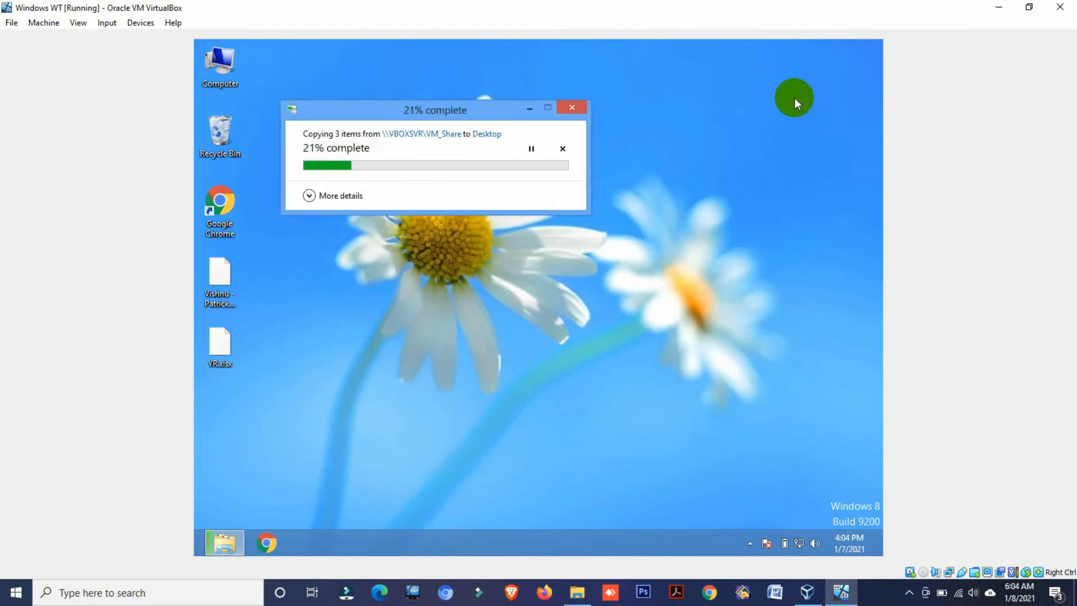
left_click(334, 195)
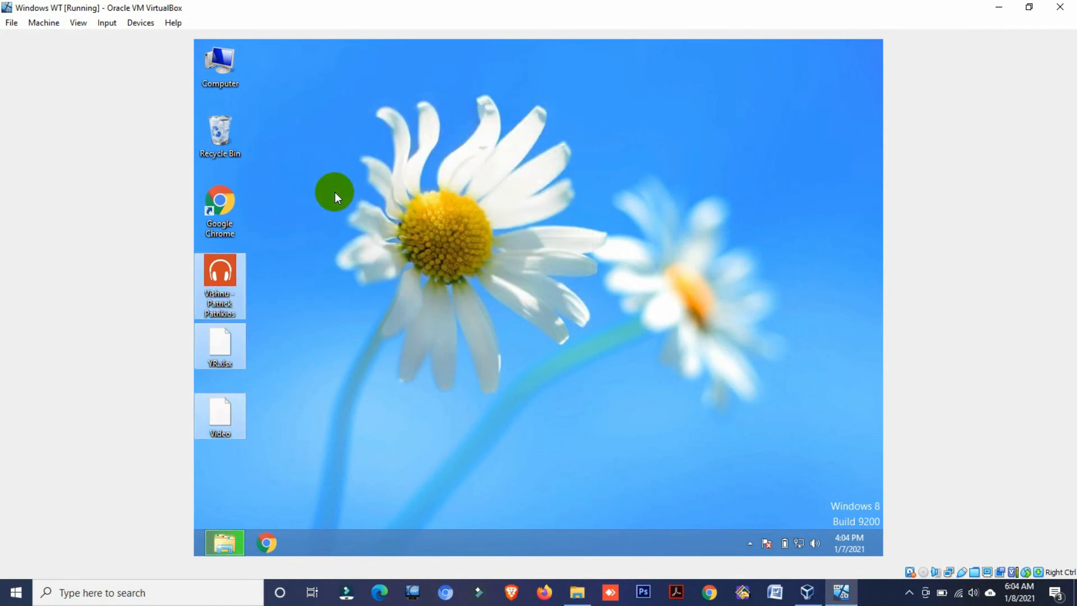
left_click(289, 292)
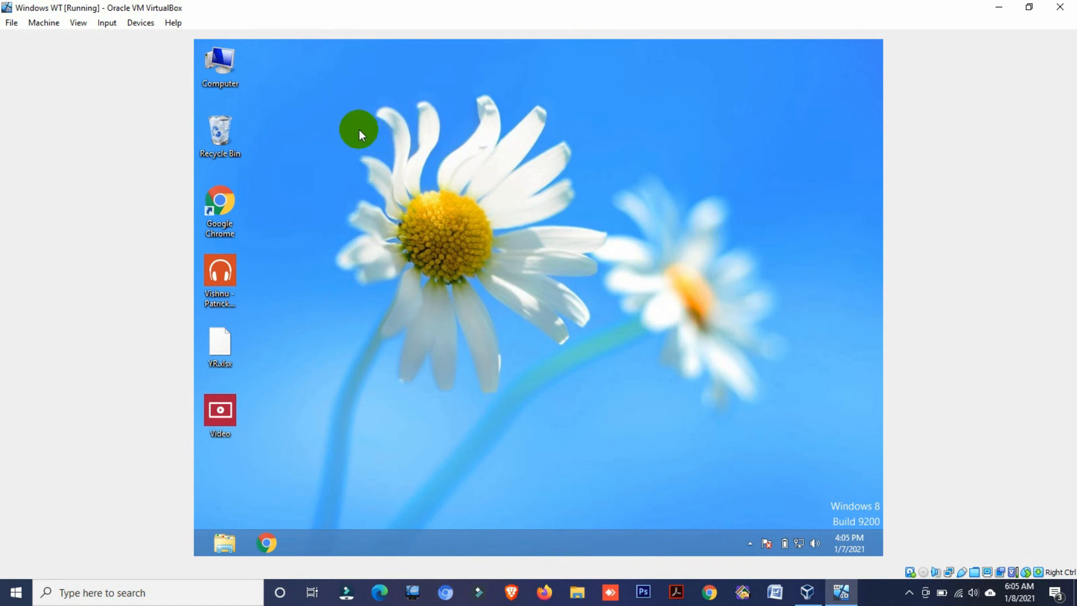
Step: Open the guest's Pictures library and copy the final subscribe, like and Share images
double_click(213, 73)
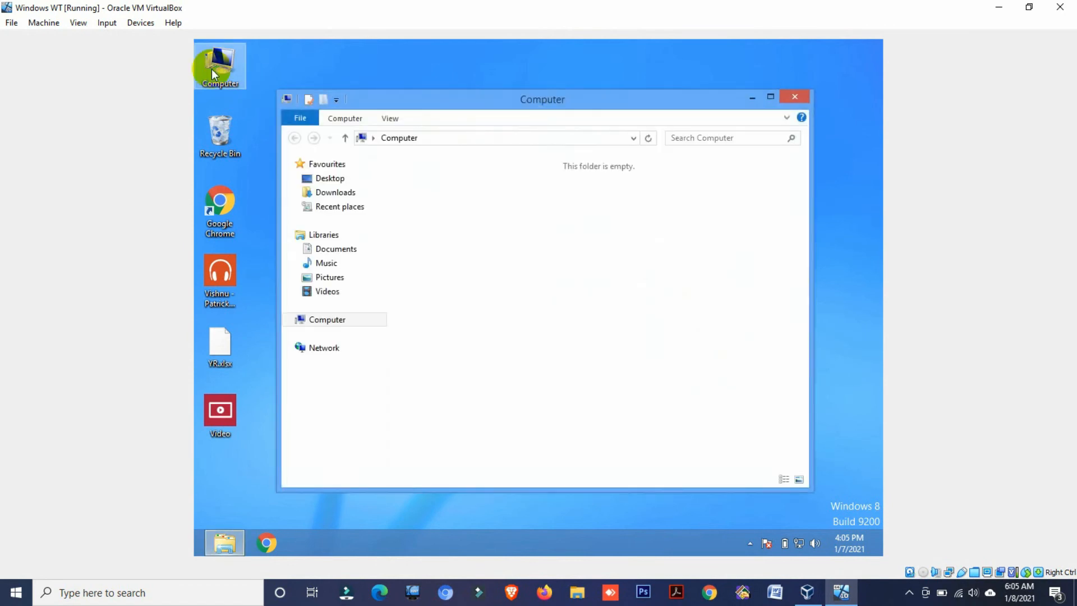
left_click(327, 276)
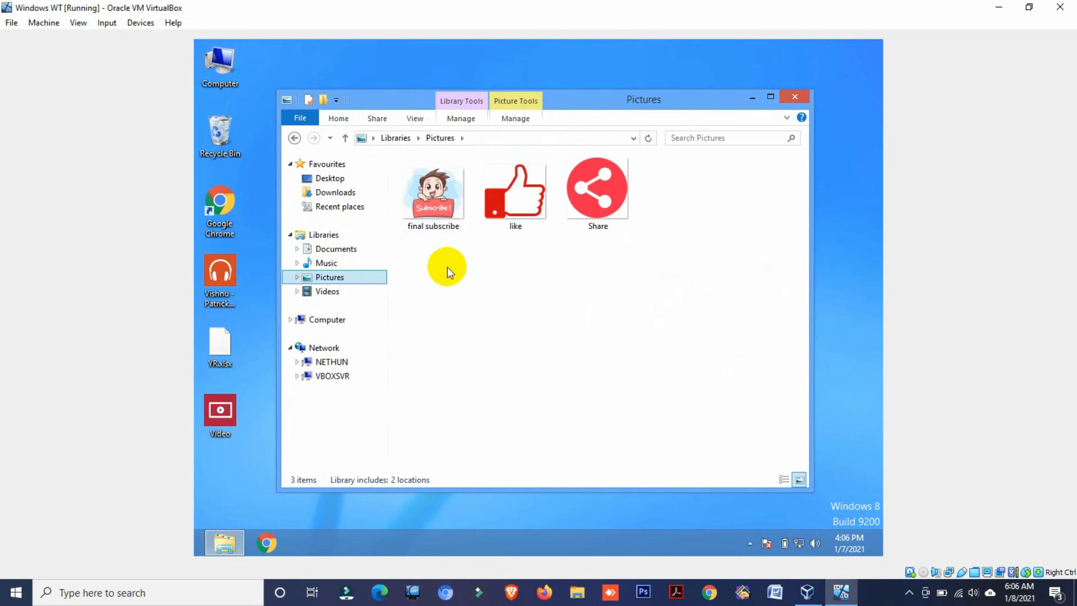
left_click_drag(446, 267, 645, 192)
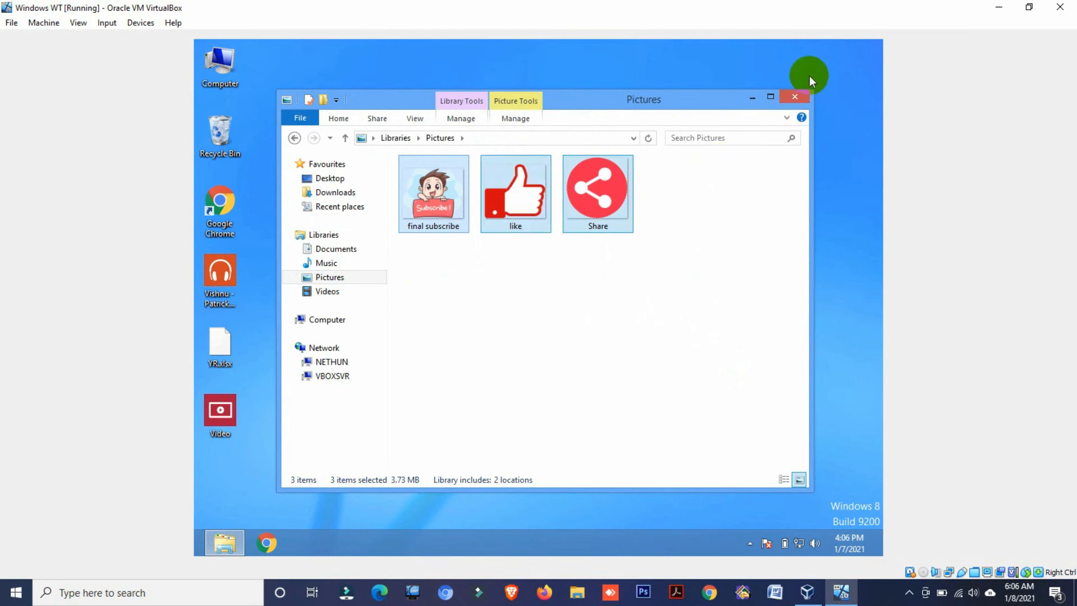
Step: Browse the guest's network to VBOXSVR, paste the three copied images into the VM_Share folder and select them there
double_click(221, 56)
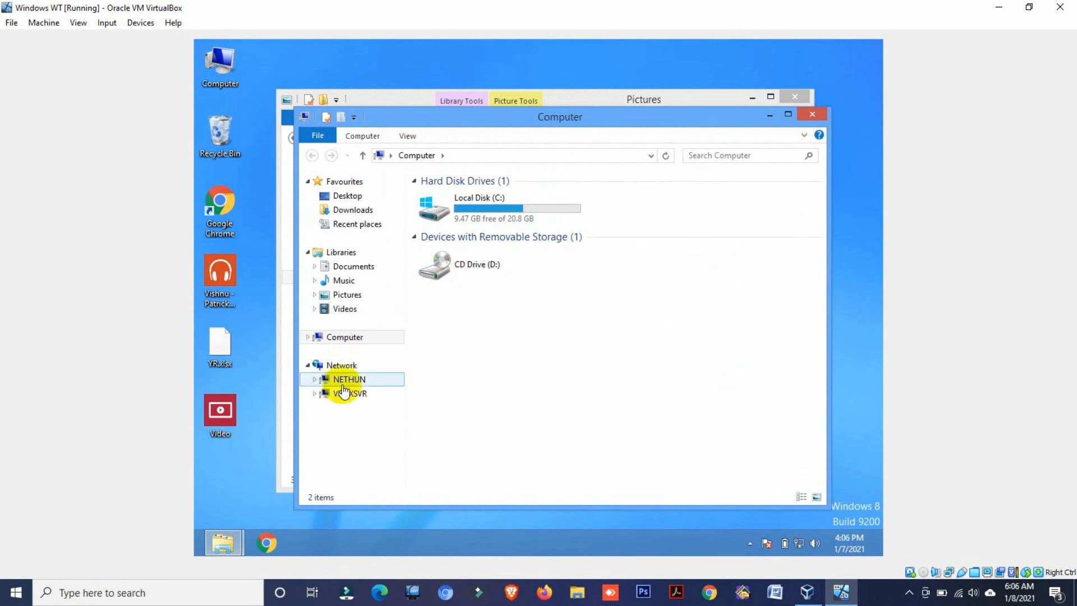
left_click(340, 365)
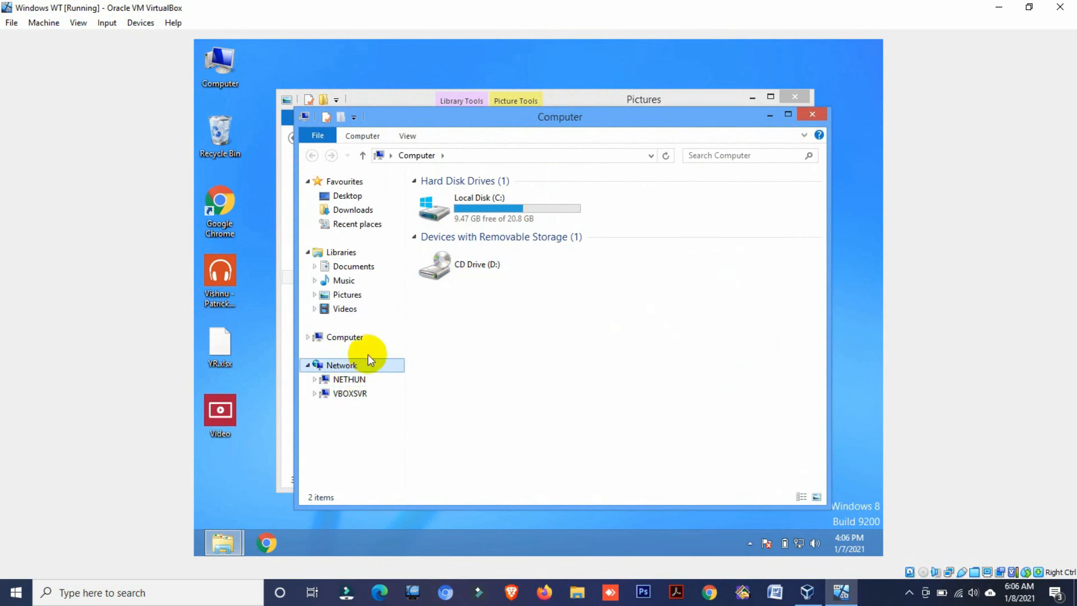
double_click(655, 209)
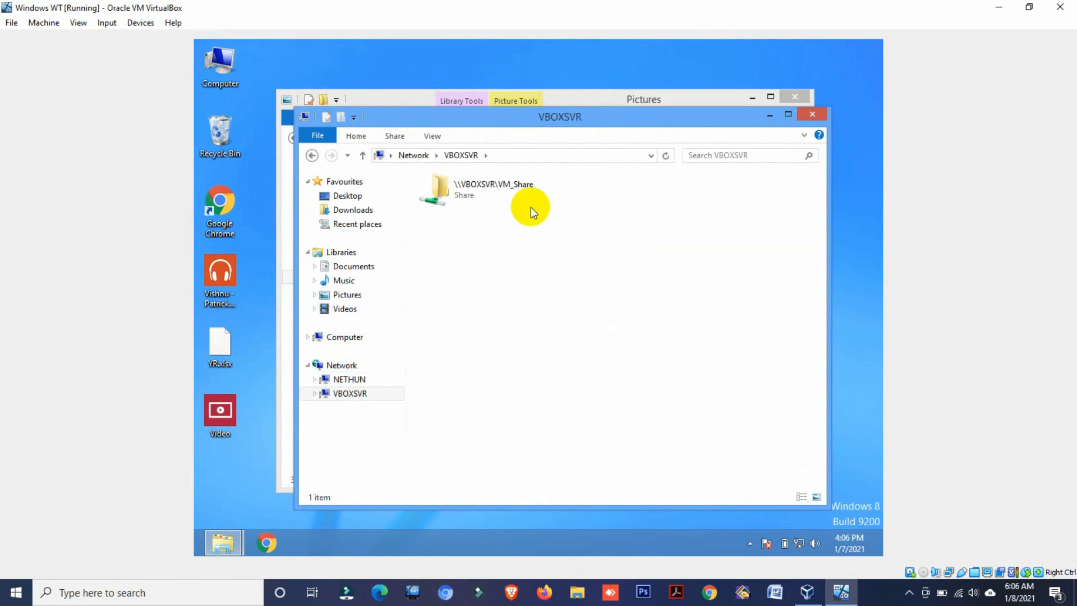
double_click(519, 204)
left_click(515, 312)
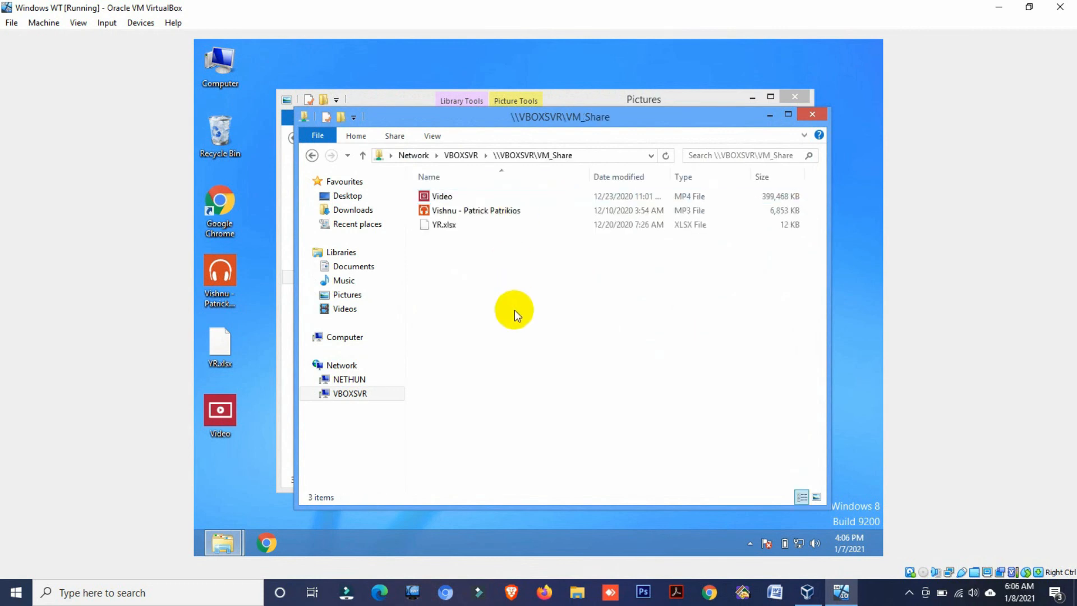
key("ctrl+v")
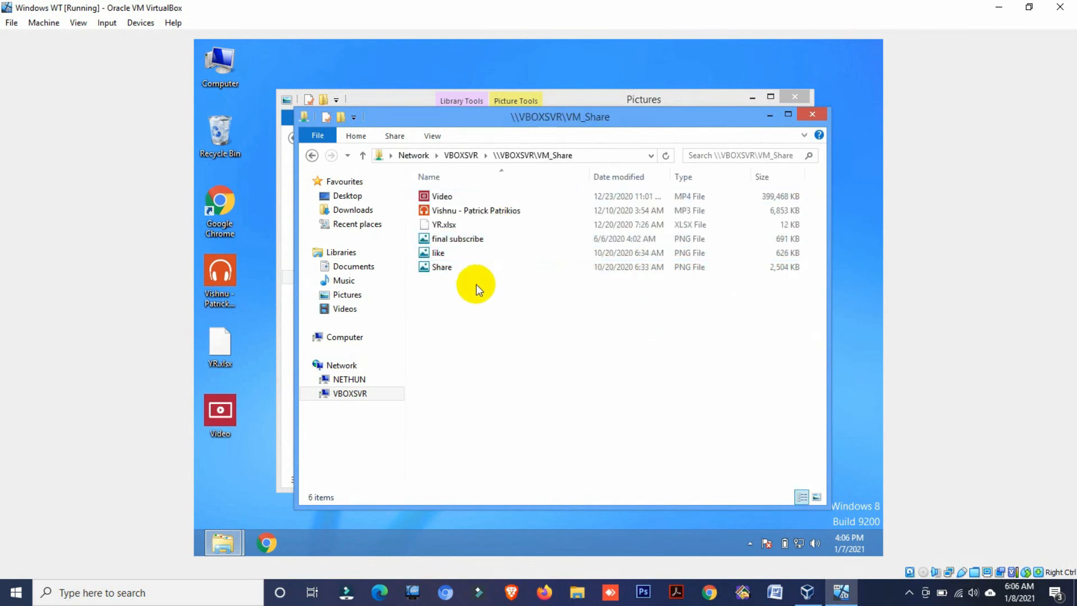
left_click_drag(452, 240, 479, 236)
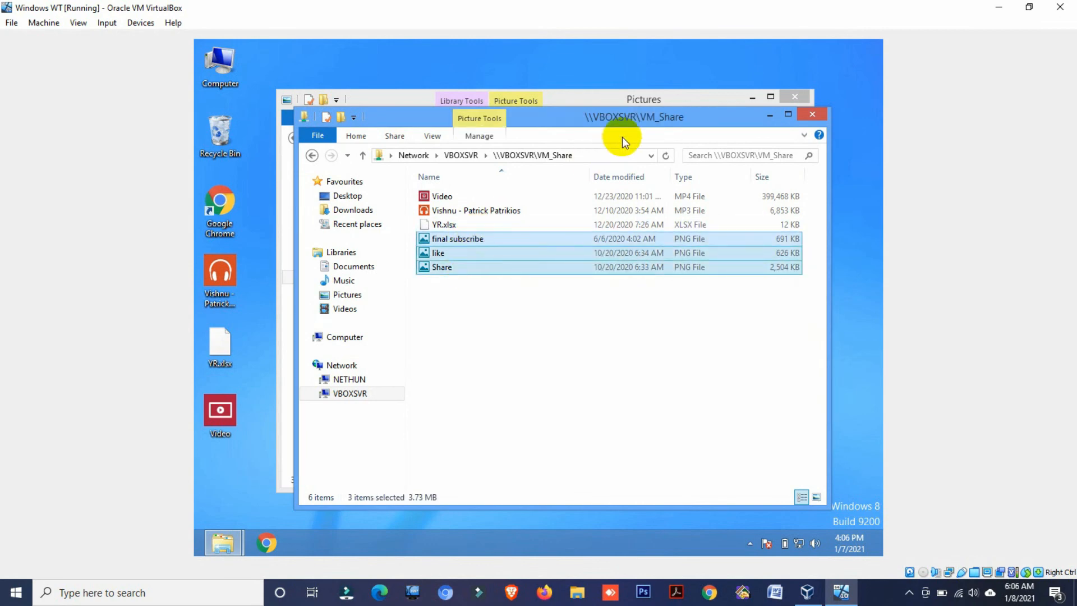
Step: Minimize the virtual machine, check the host's VM Share folder for the transferred images with large icons, and close the folder
left_click(1003, 6)
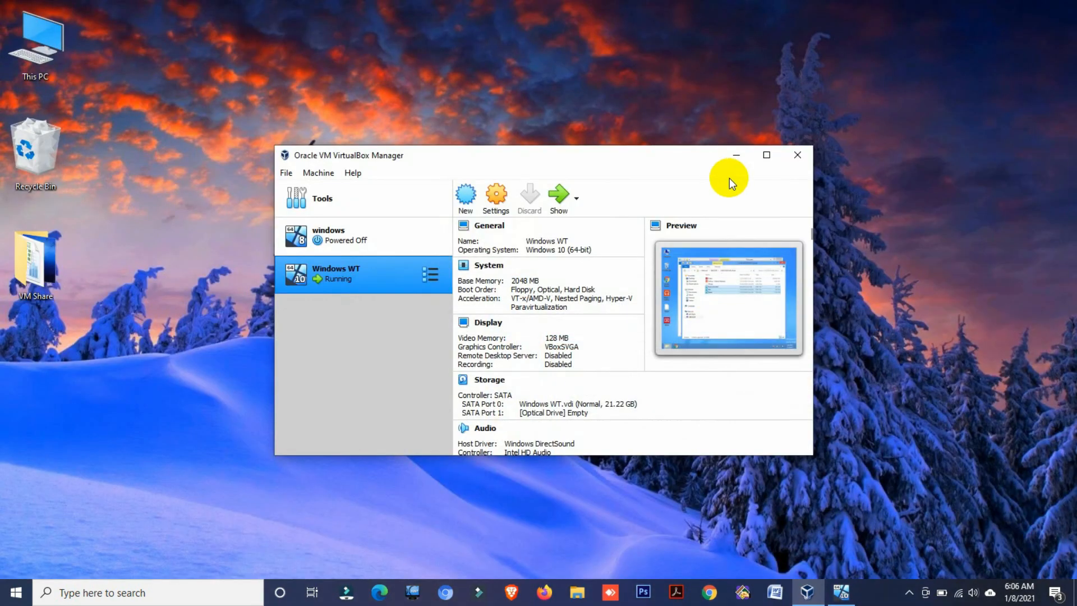
double_click(33, 255)
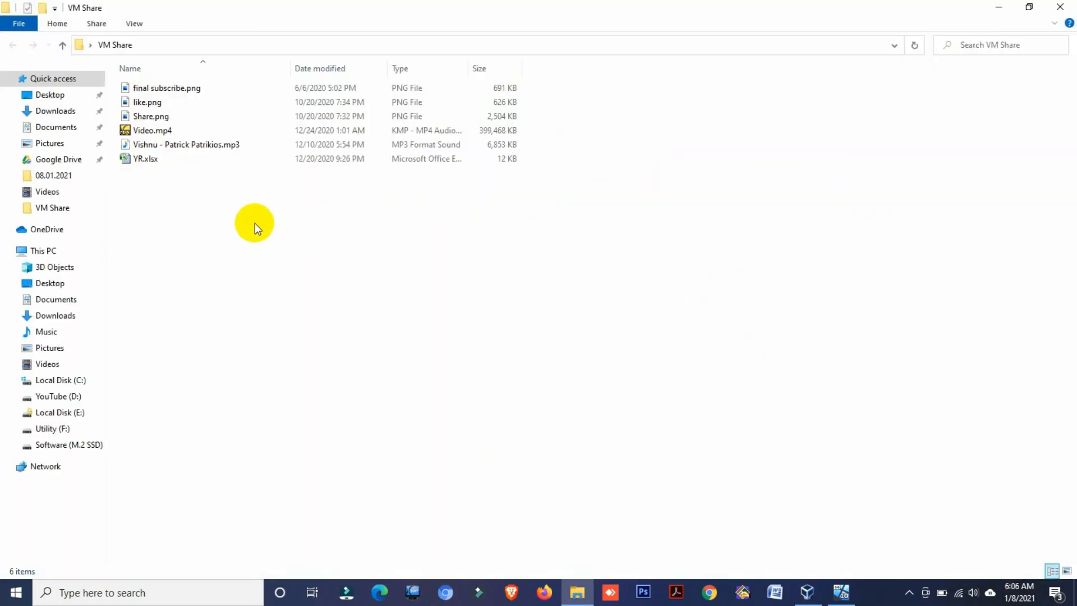
right_click(190, 209)
mouse_move(241, 219)
left_click(394, 232)
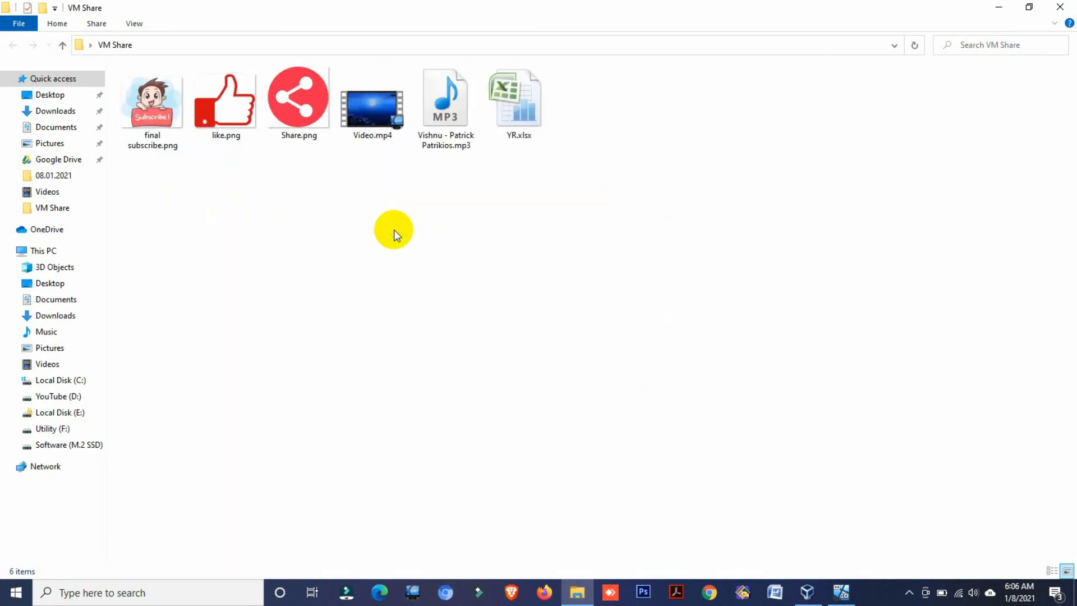
left_click(1060, 7)
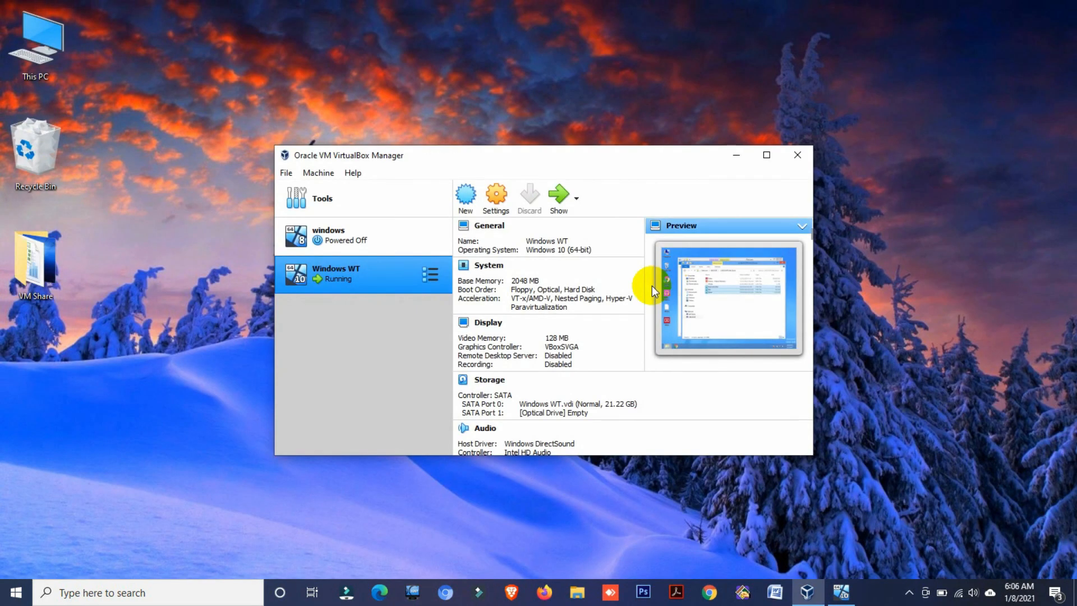